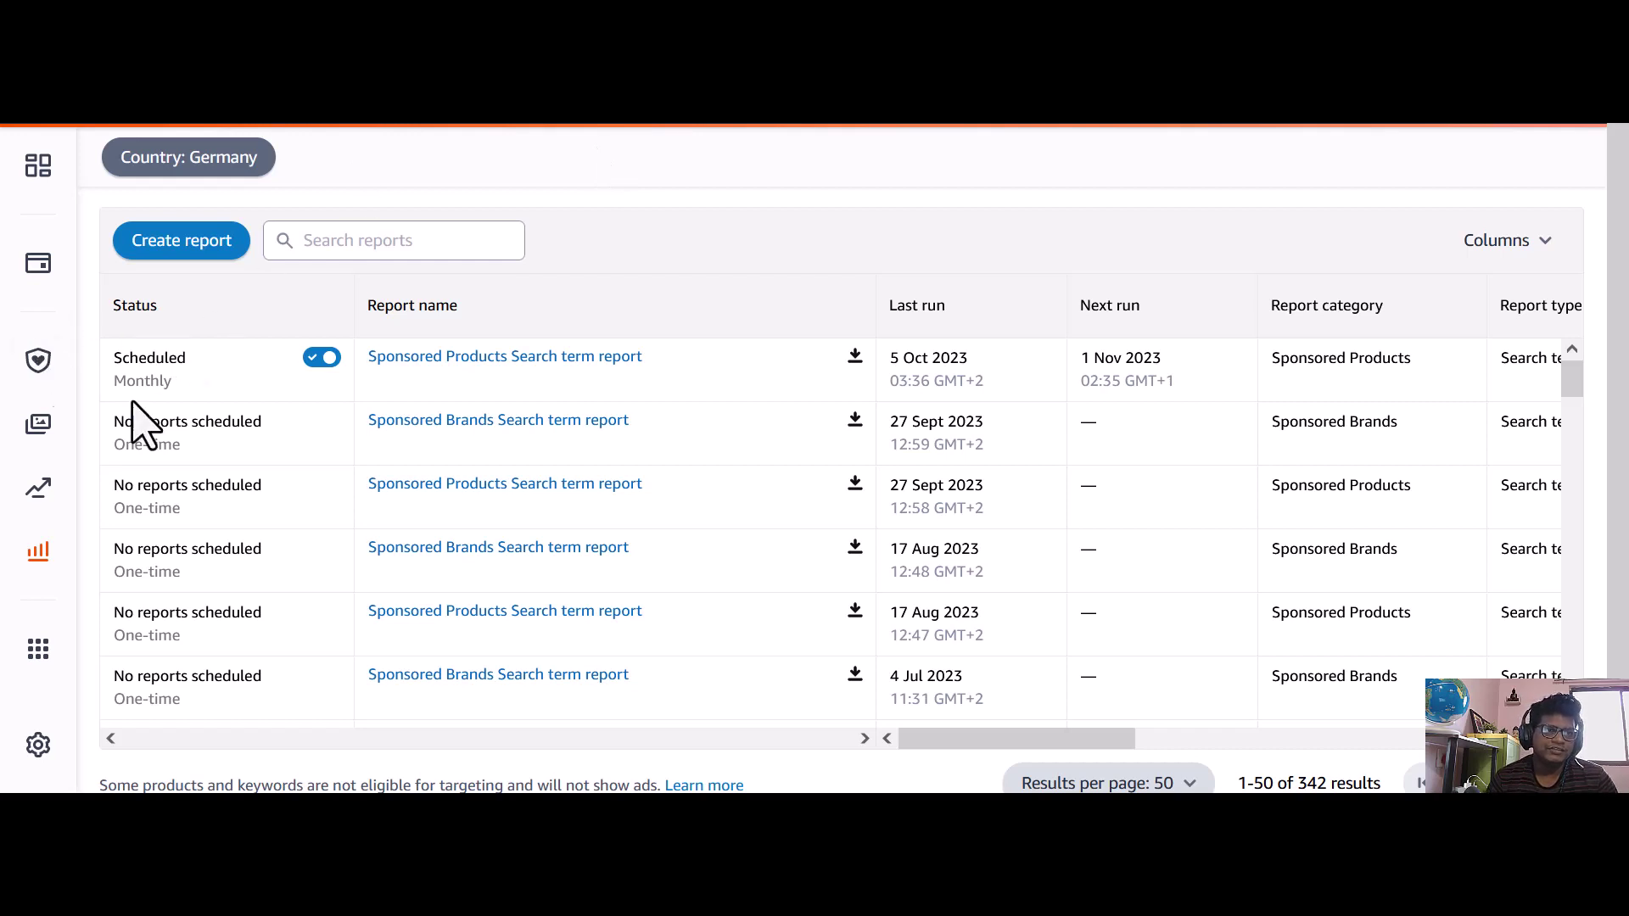
Start a new report from Measurement & Reporting and set its category to Sponsored Brands
{"action": "left_click", "coordinate": [39, 553]}
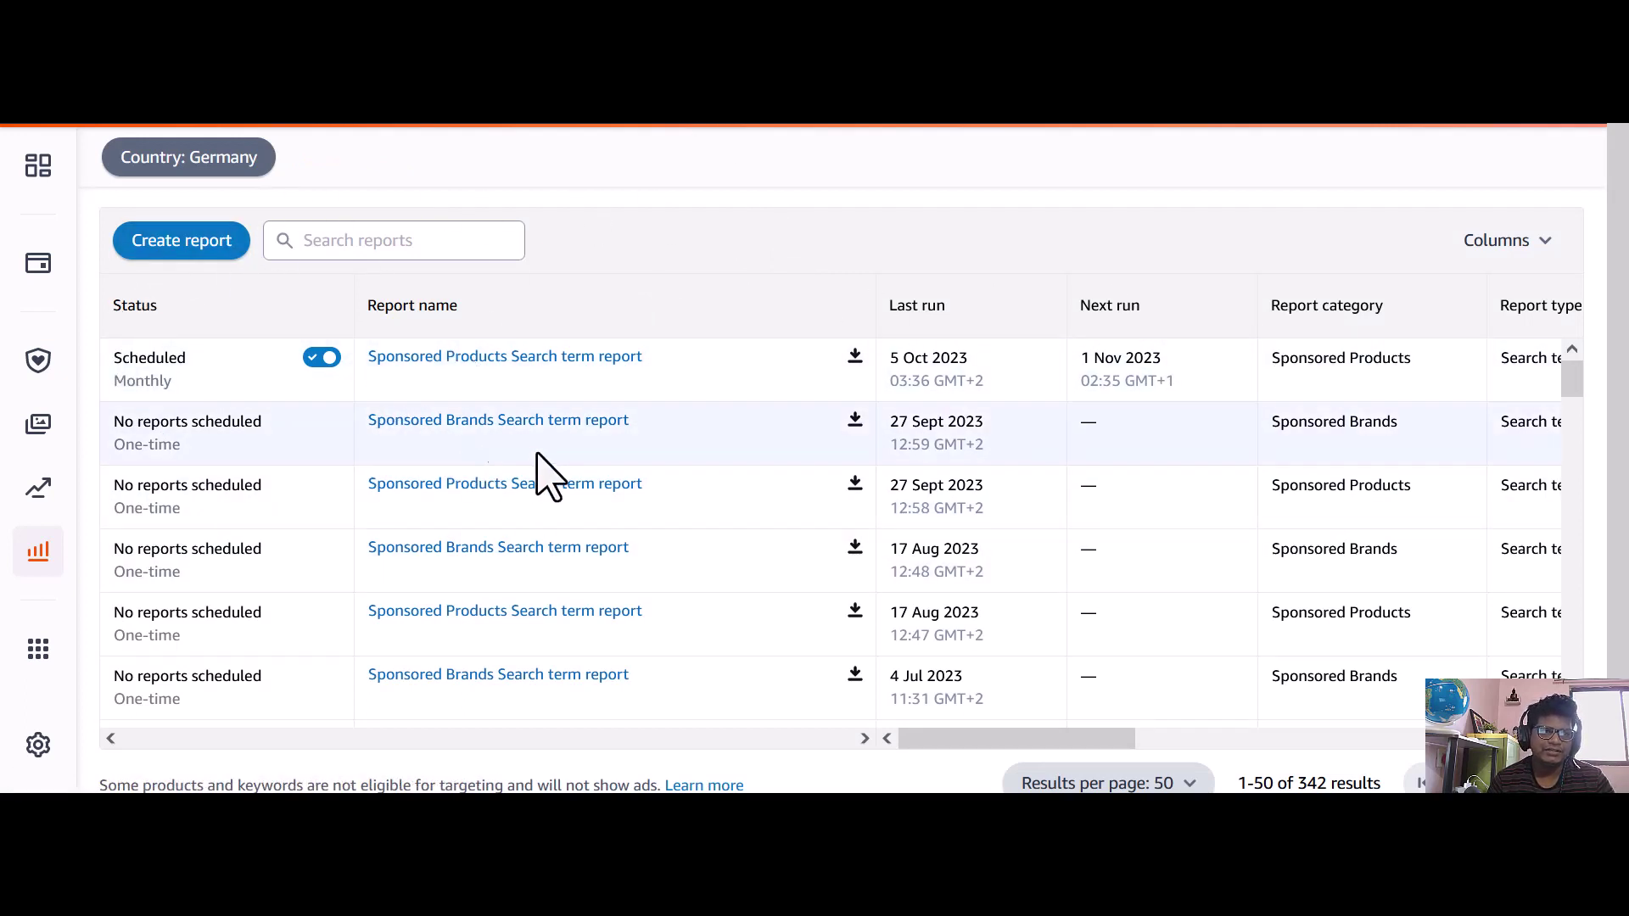
{"action": "left_click", "coordinate": [175, 248]}
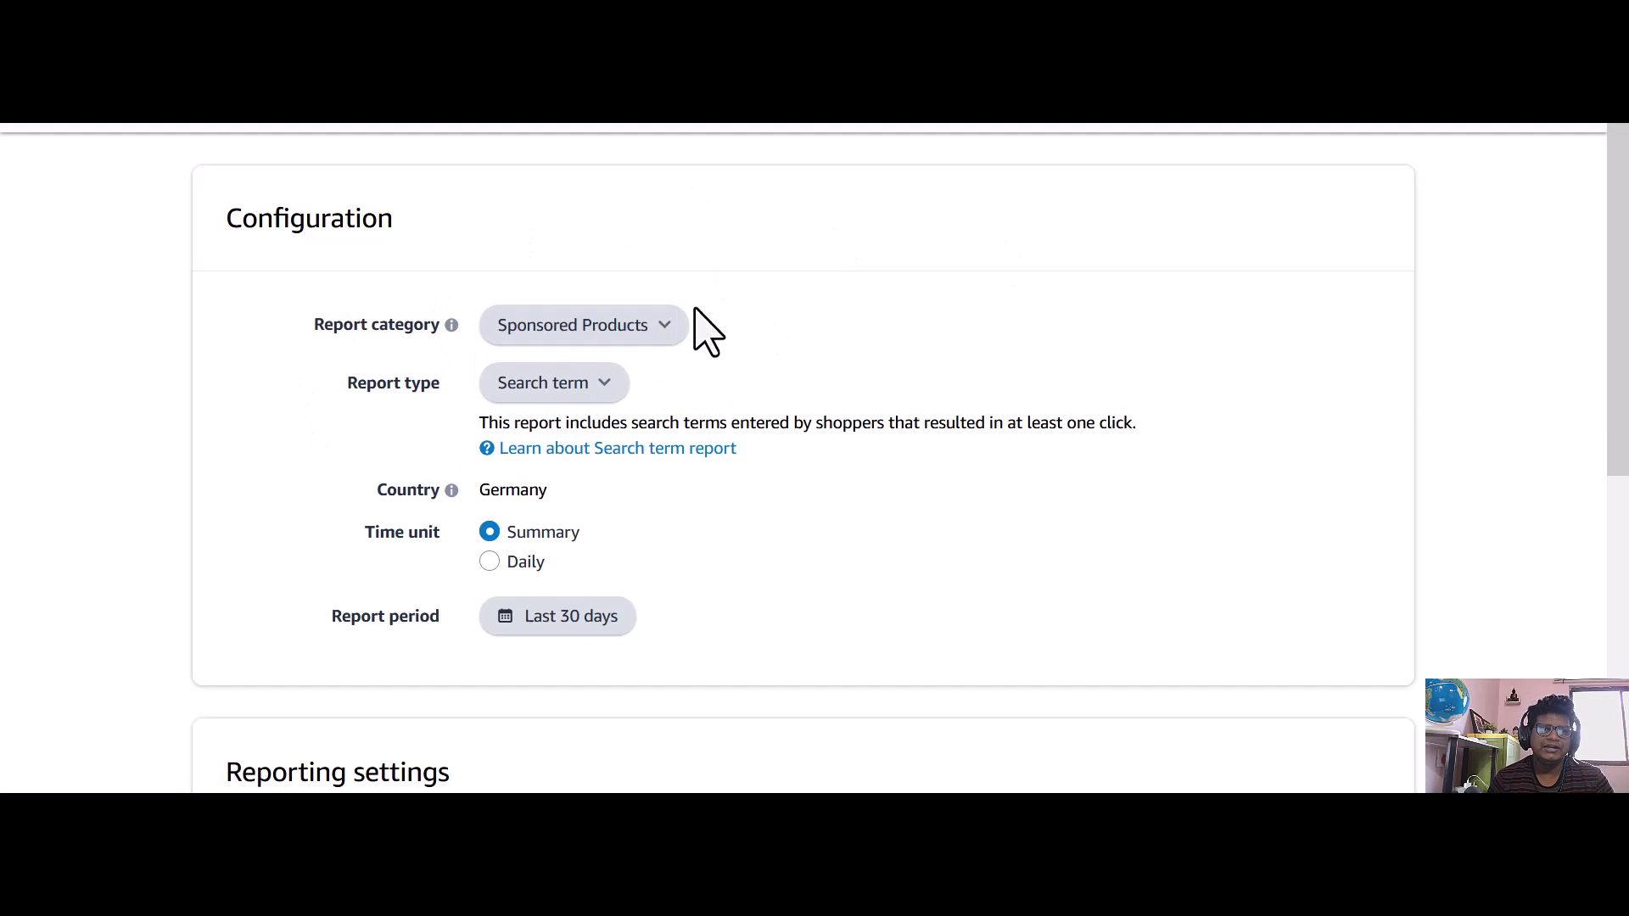
{"action": "left_click", "coordinate": [606, 334]}
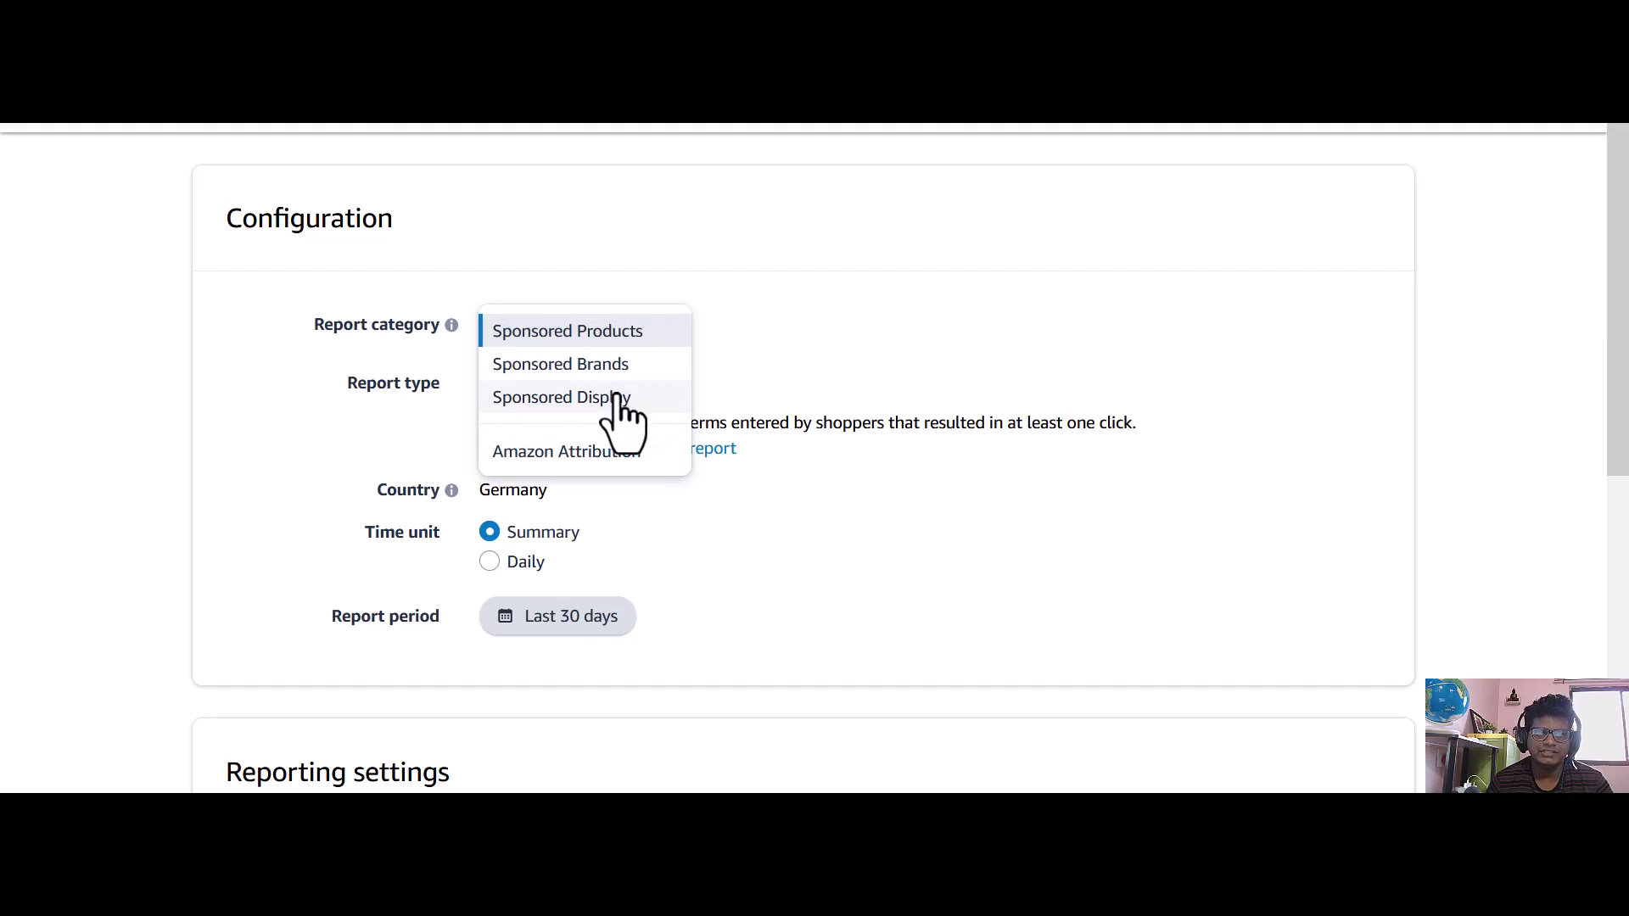
{"action": "left_click", "coordinate": [798, 263]}
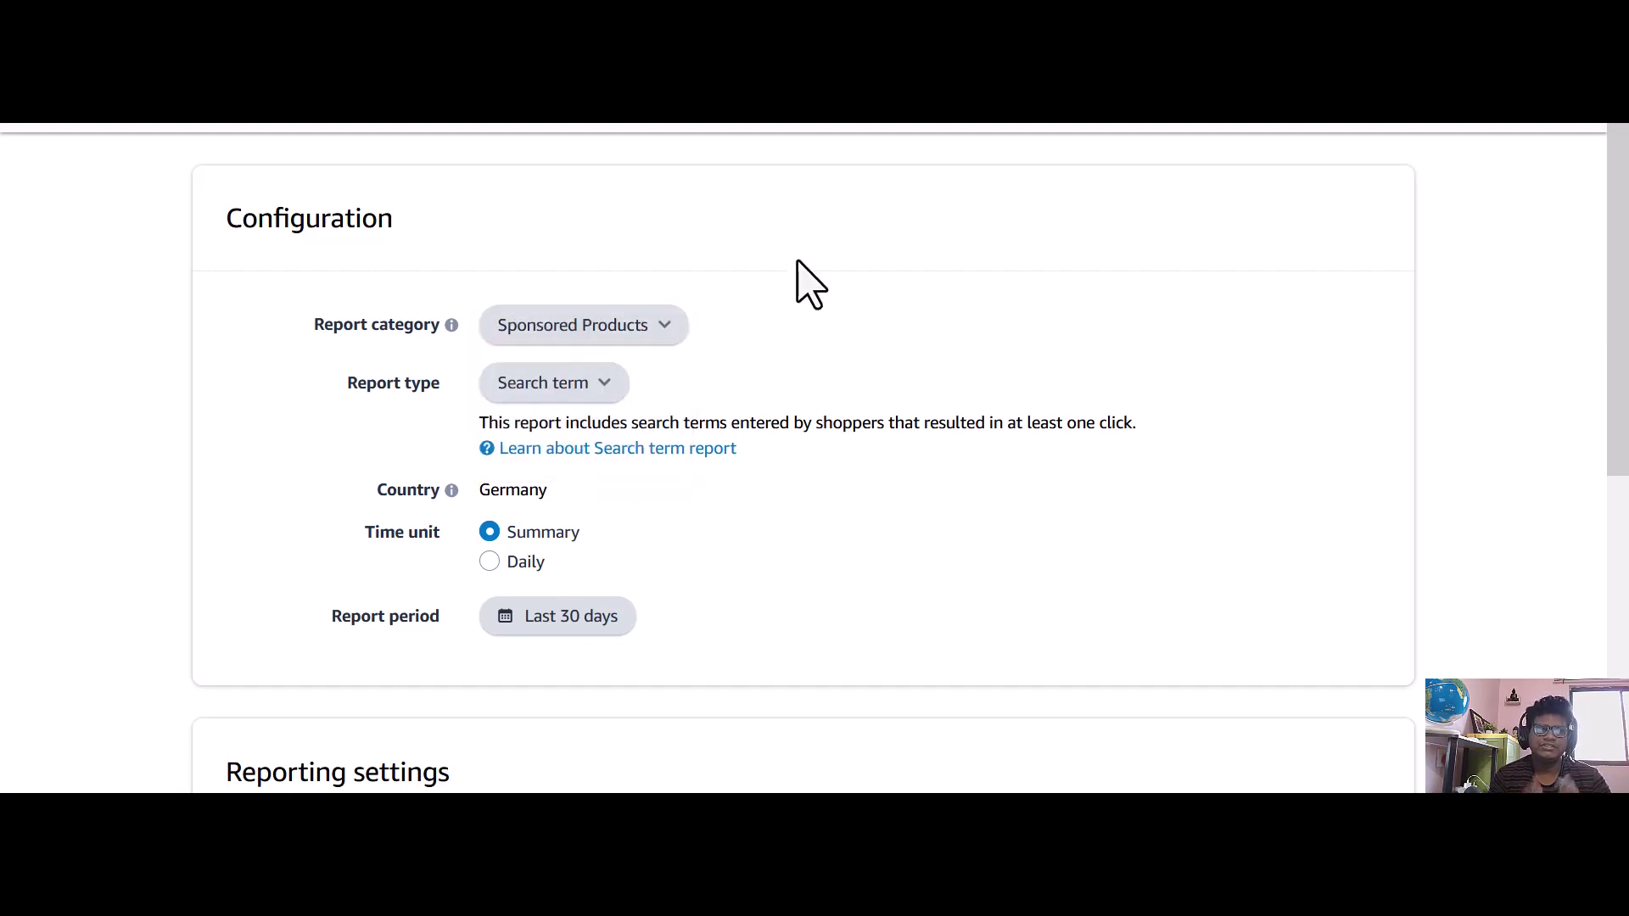
{"action": "left_click", "coordinate": [448, 329]}
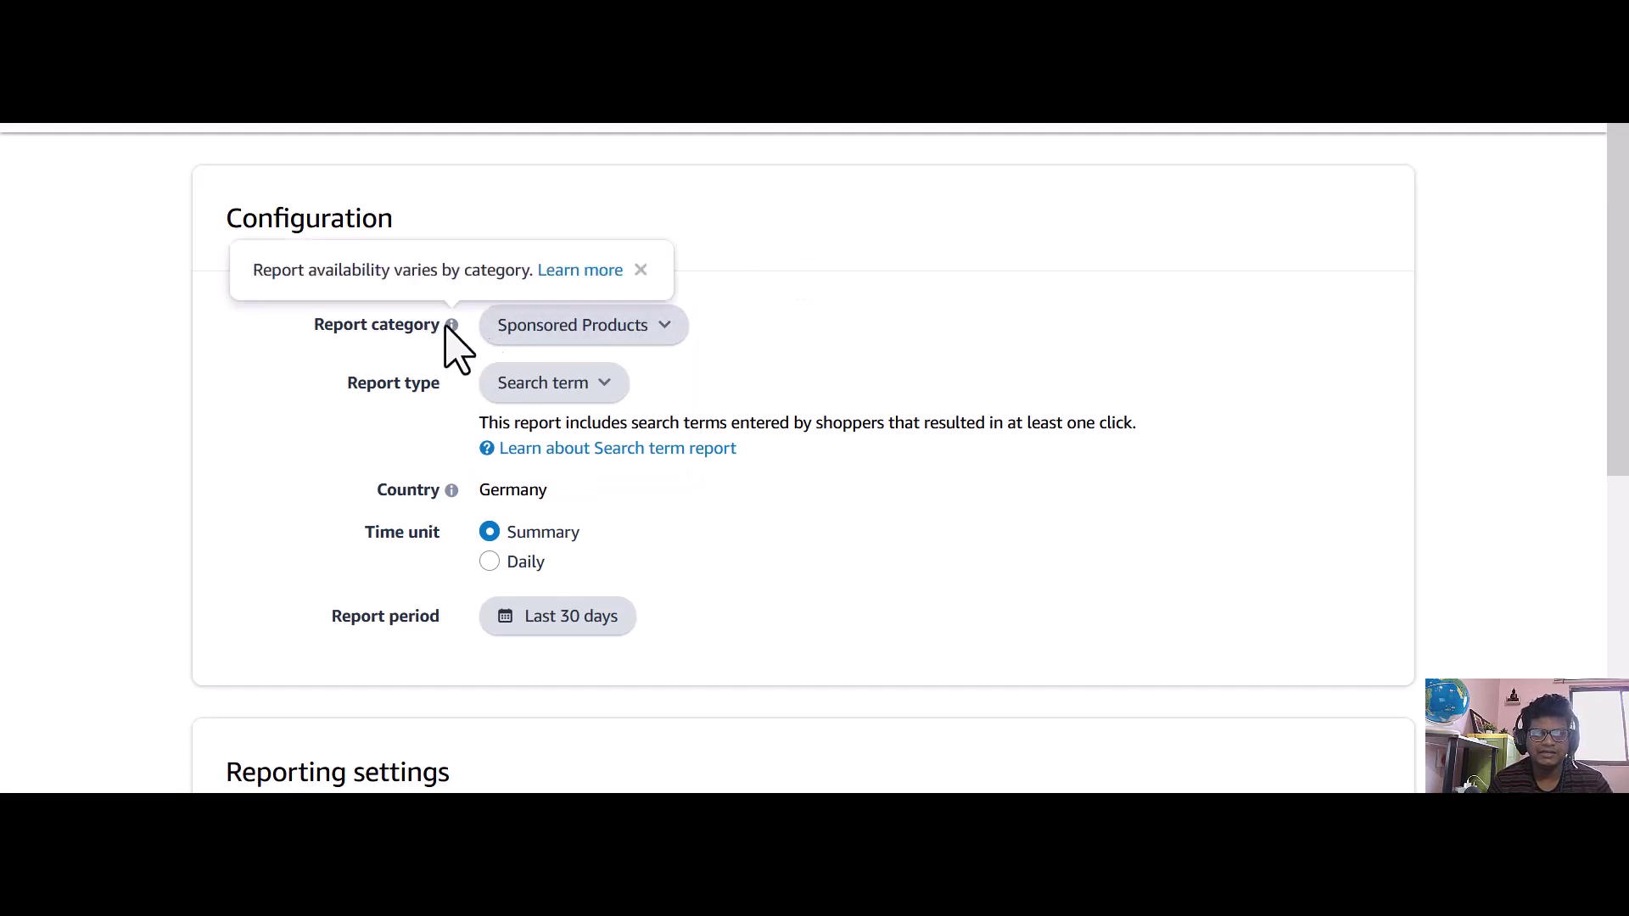
{"action": "left_click", "coordinate": [579, 339]}
{"action": "left_click", "coordinate": [592, 361]}
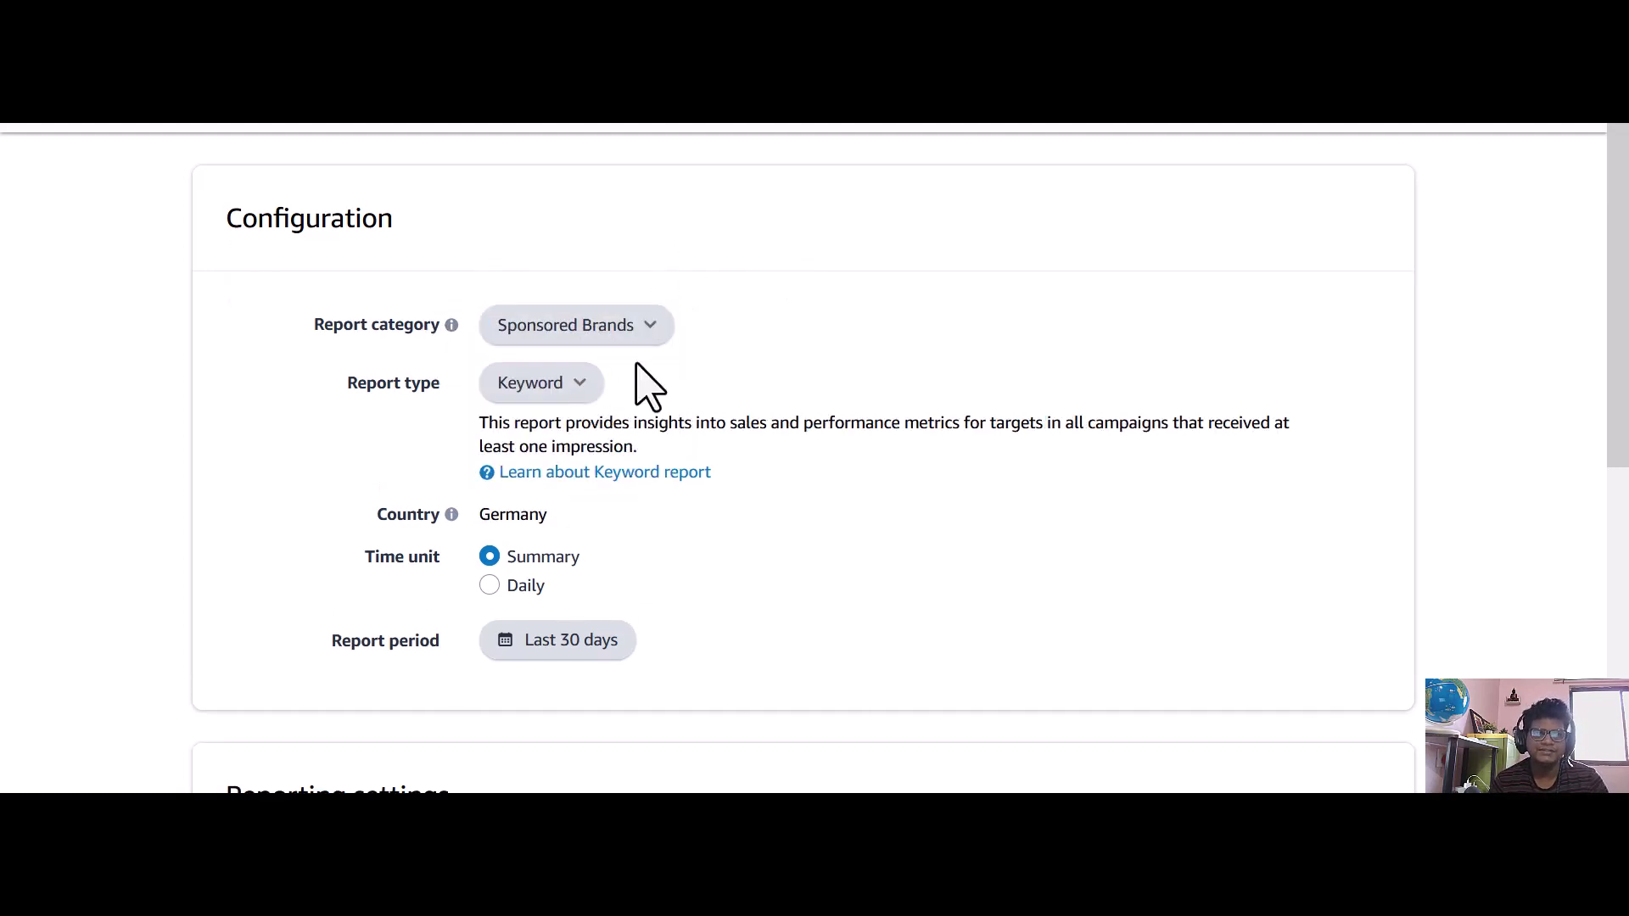
{"action": "left_click", "coordinate": [557, 387]}
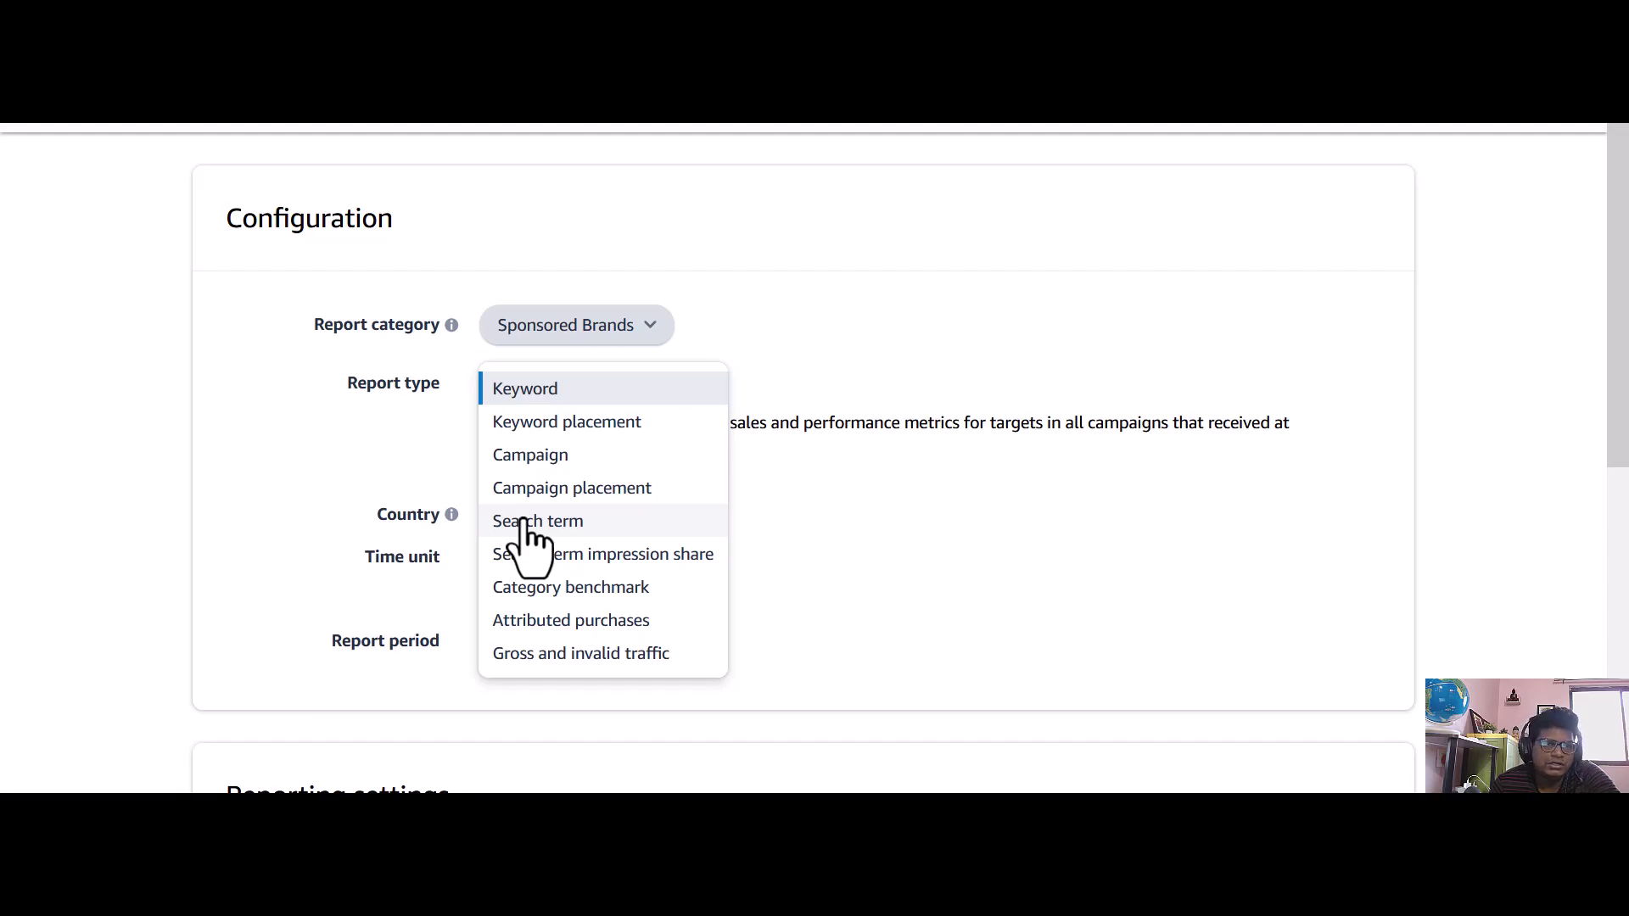
{"action": "left_click", "coordinate": [523, 519]}
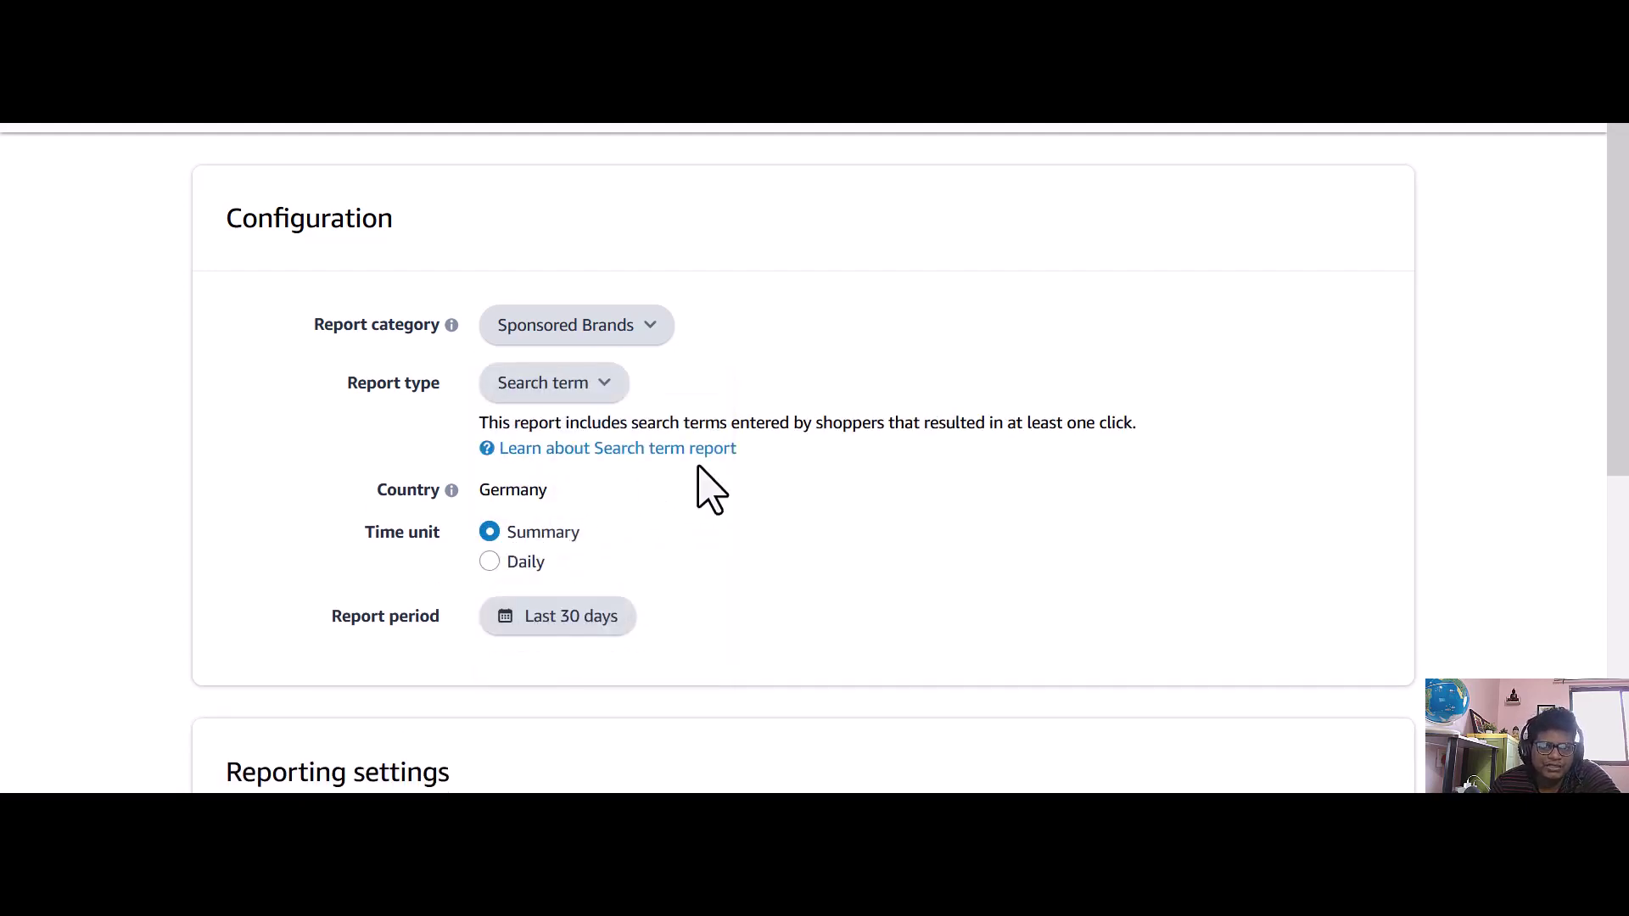
{"action": "scroll", "coordinate": [701, 484], "scroll_direction": "down", "scroll_amount": 2}
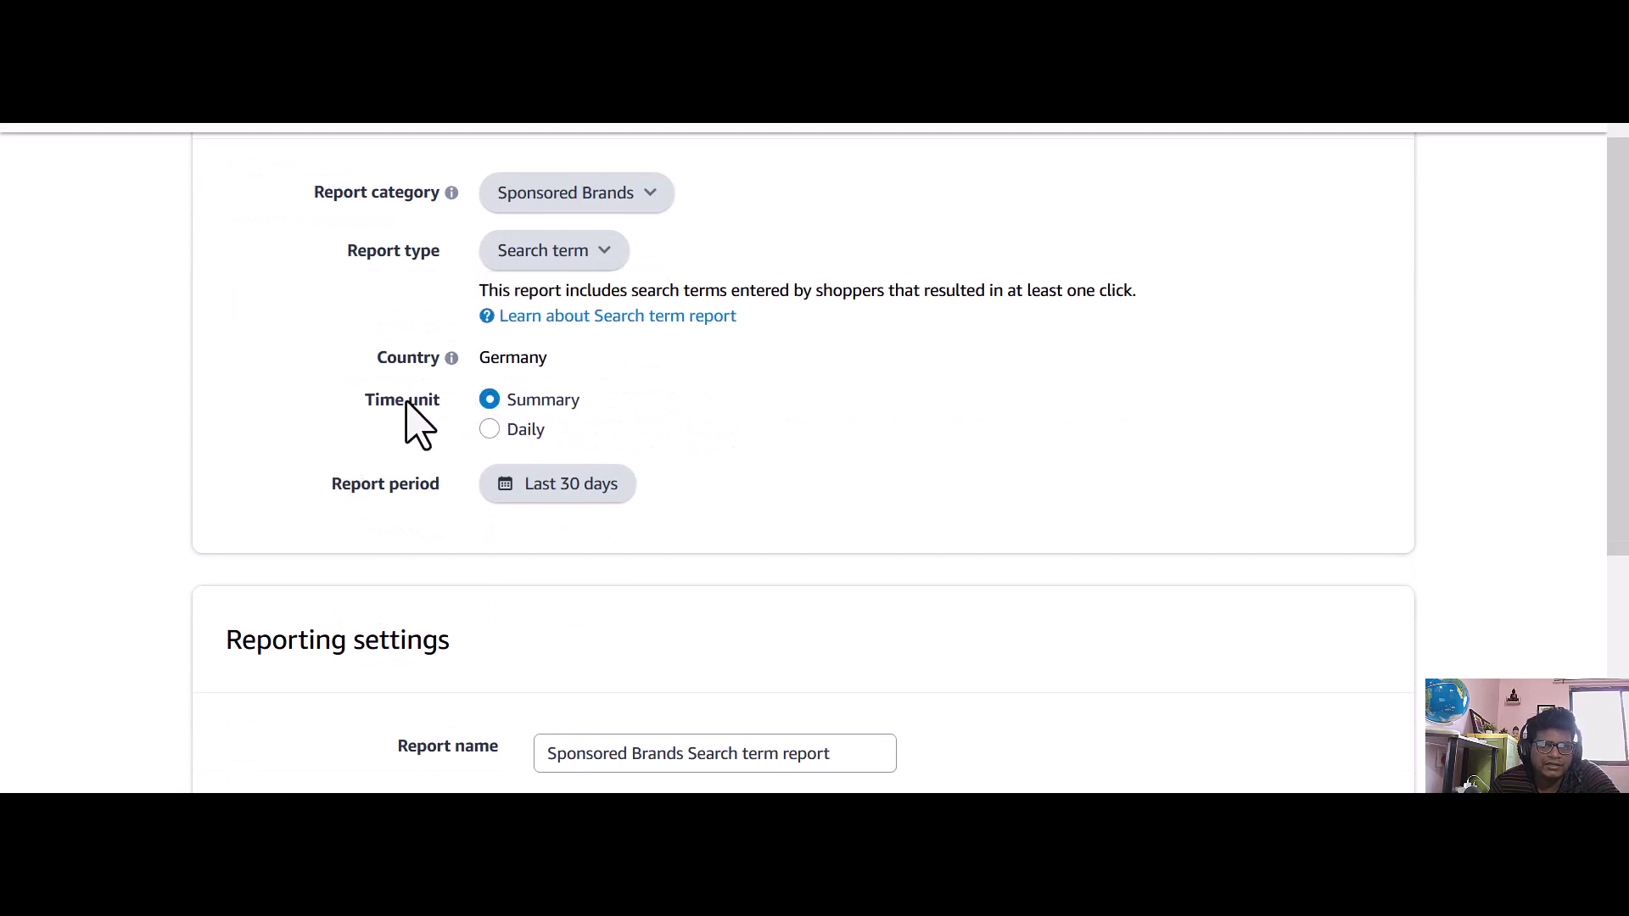
{"action": "scroll", "coordinate": [763, 323], "scroll_direction": "up", "scroll_amount": 2}
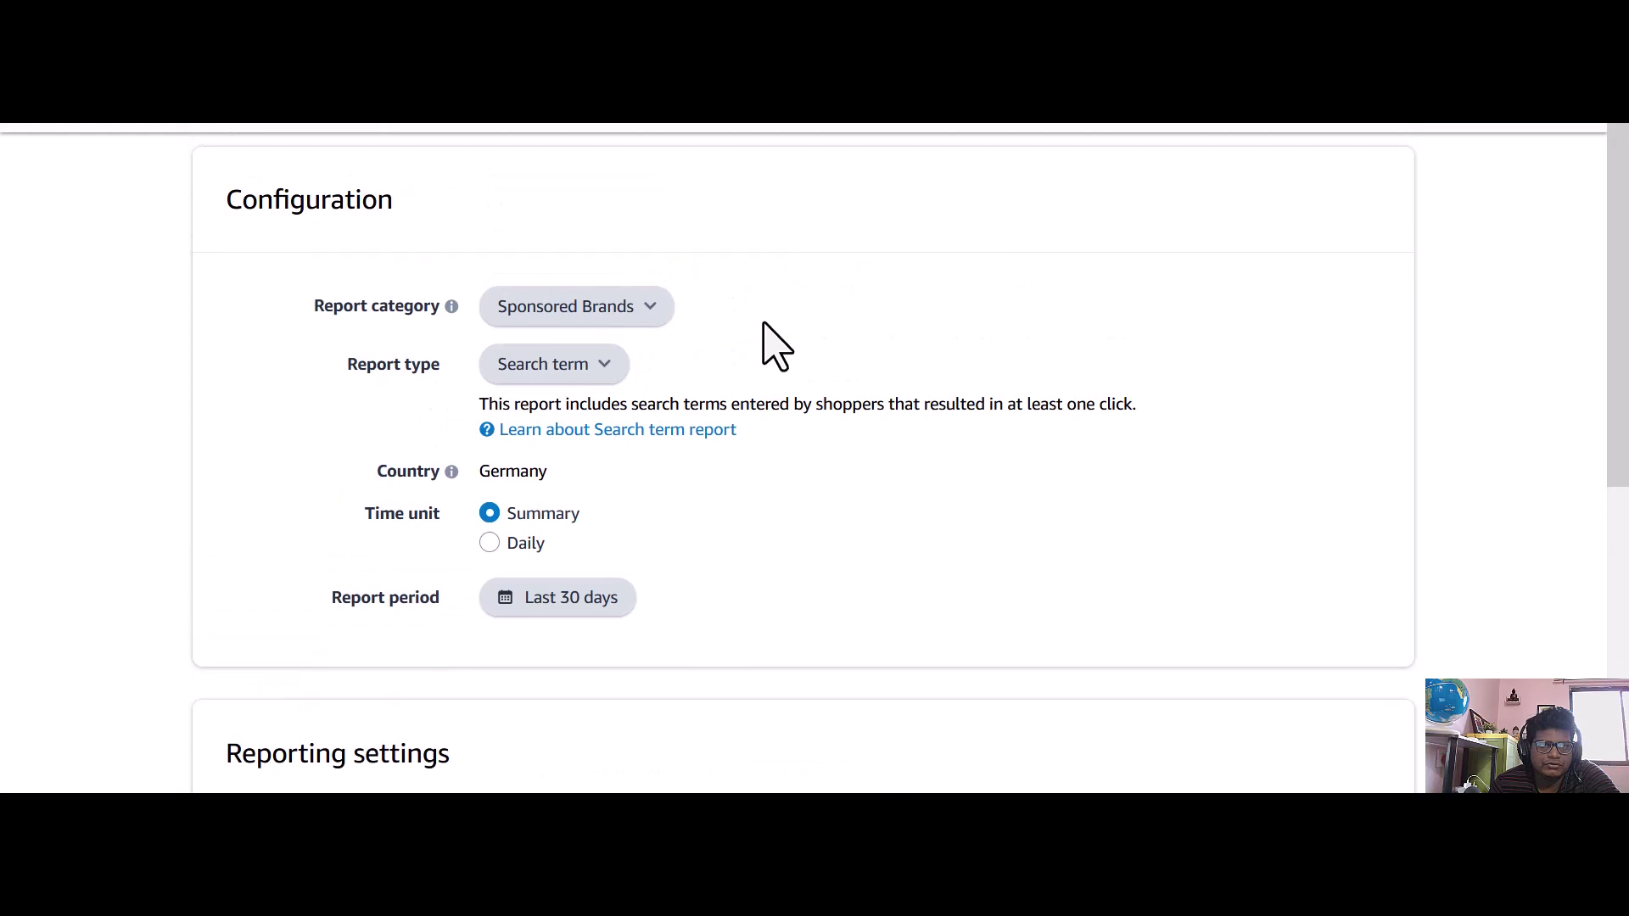
{"action": "scroll", "coordinate": [764, 325], "scroll_direction": "down", "scroll_amount": 1}
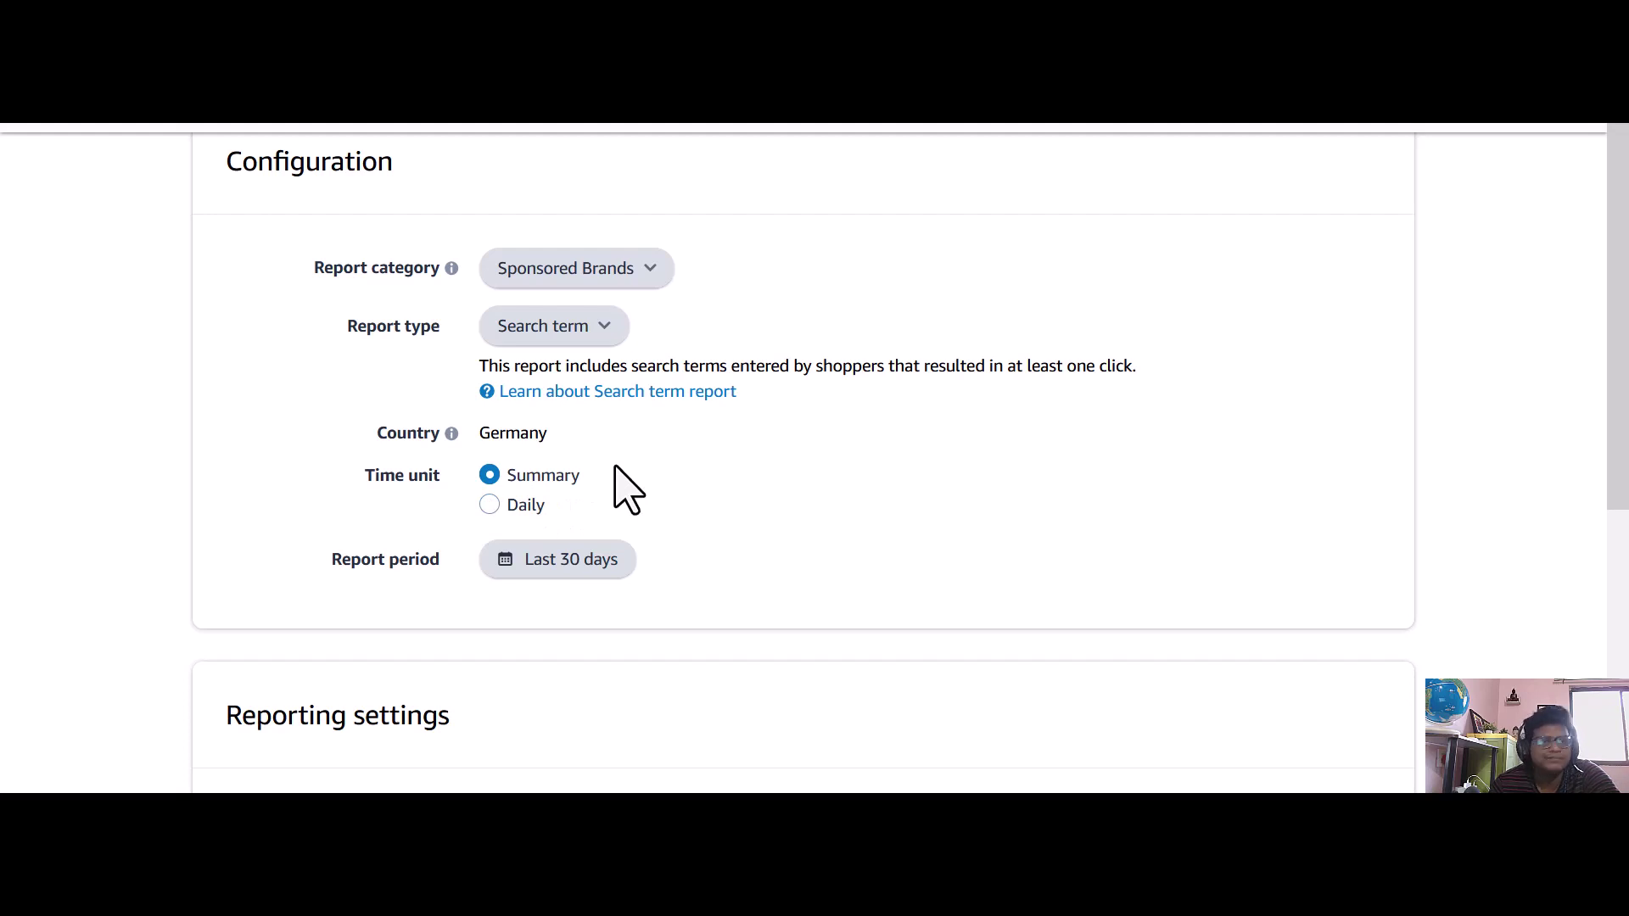
{"action": "scroll", "coordinate": [624, 488], "scroll_direction": "down", "scroll_amount": 1}
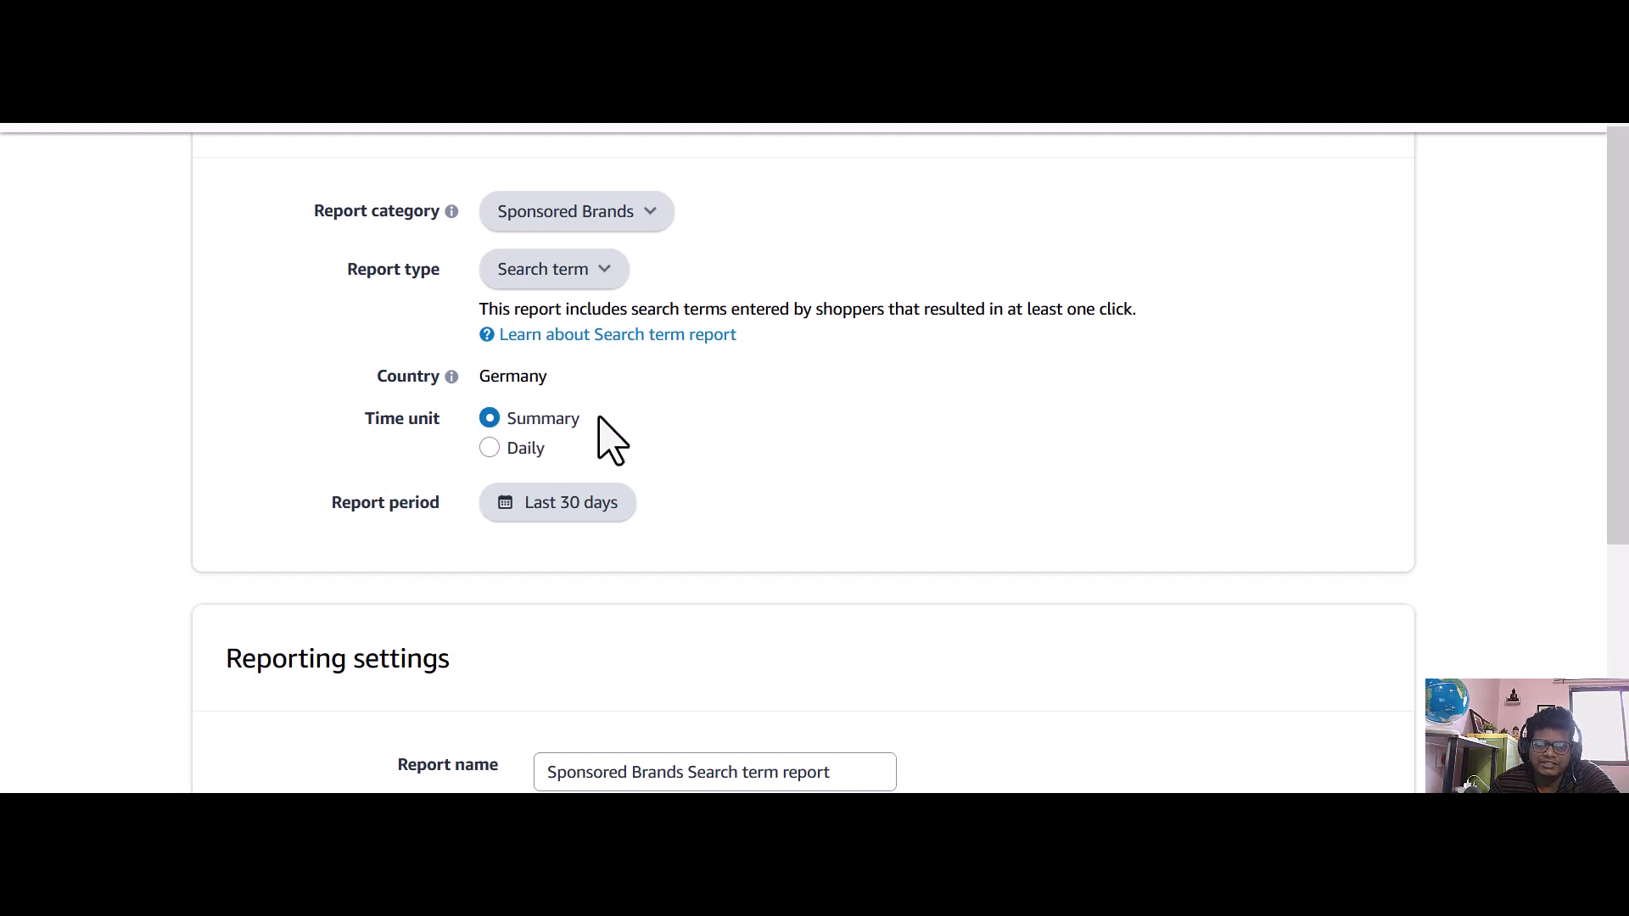
{"action": "left_click", "coordinate": [496, 450]}
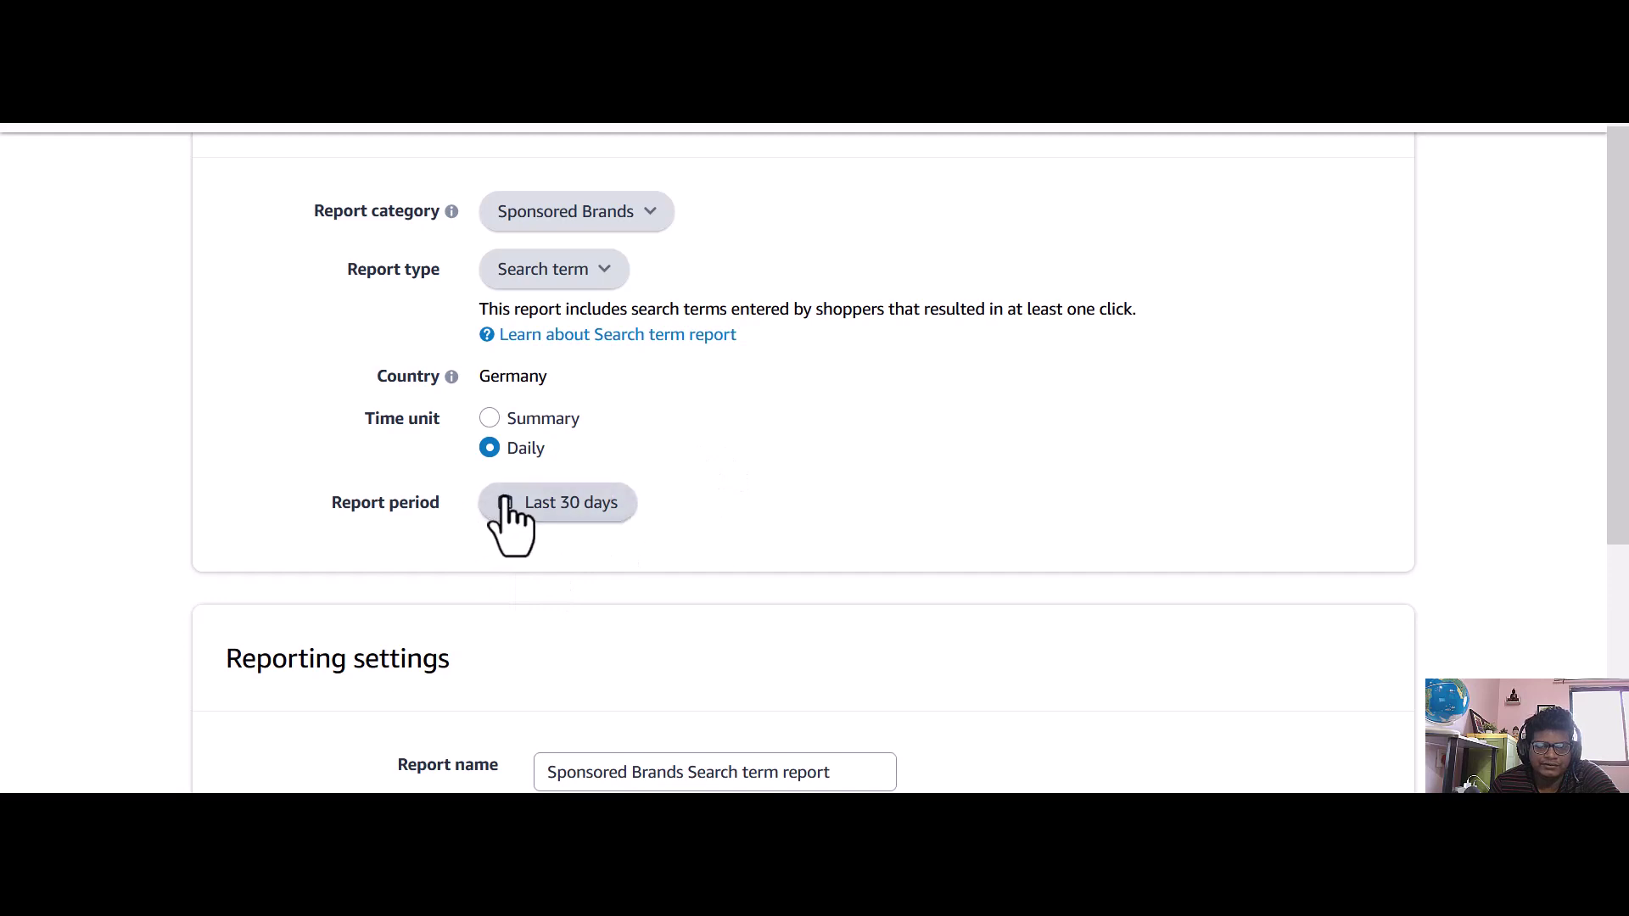
{"action": "left_click", "coordinate": [490, 418]}
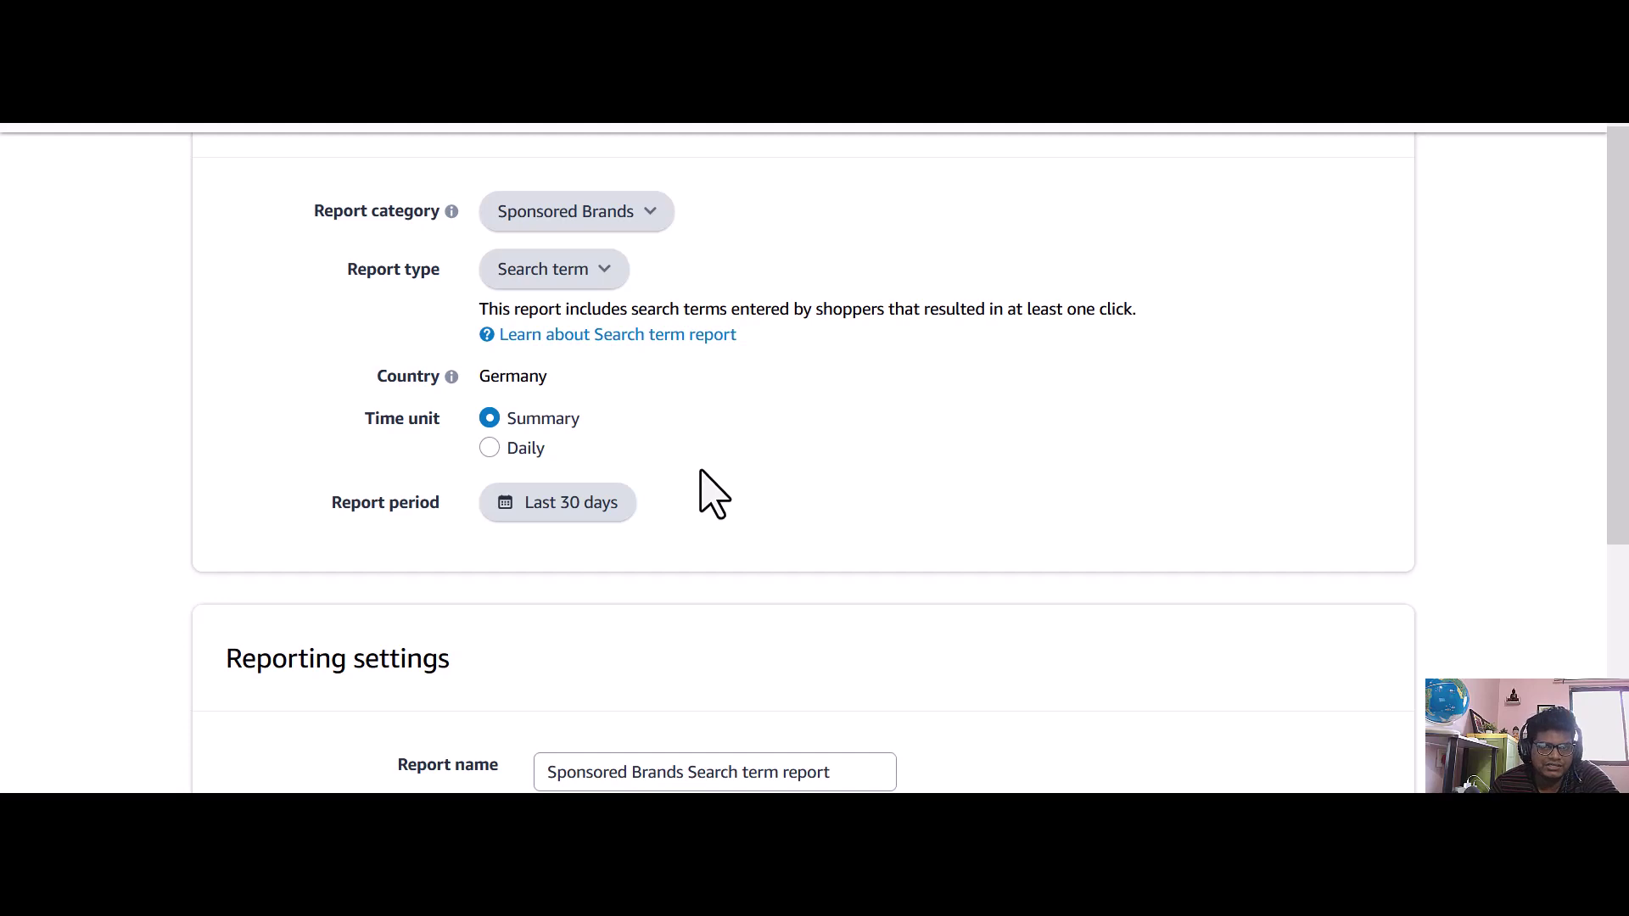
{"action": "left_click", "coordinate": [527, 456]}
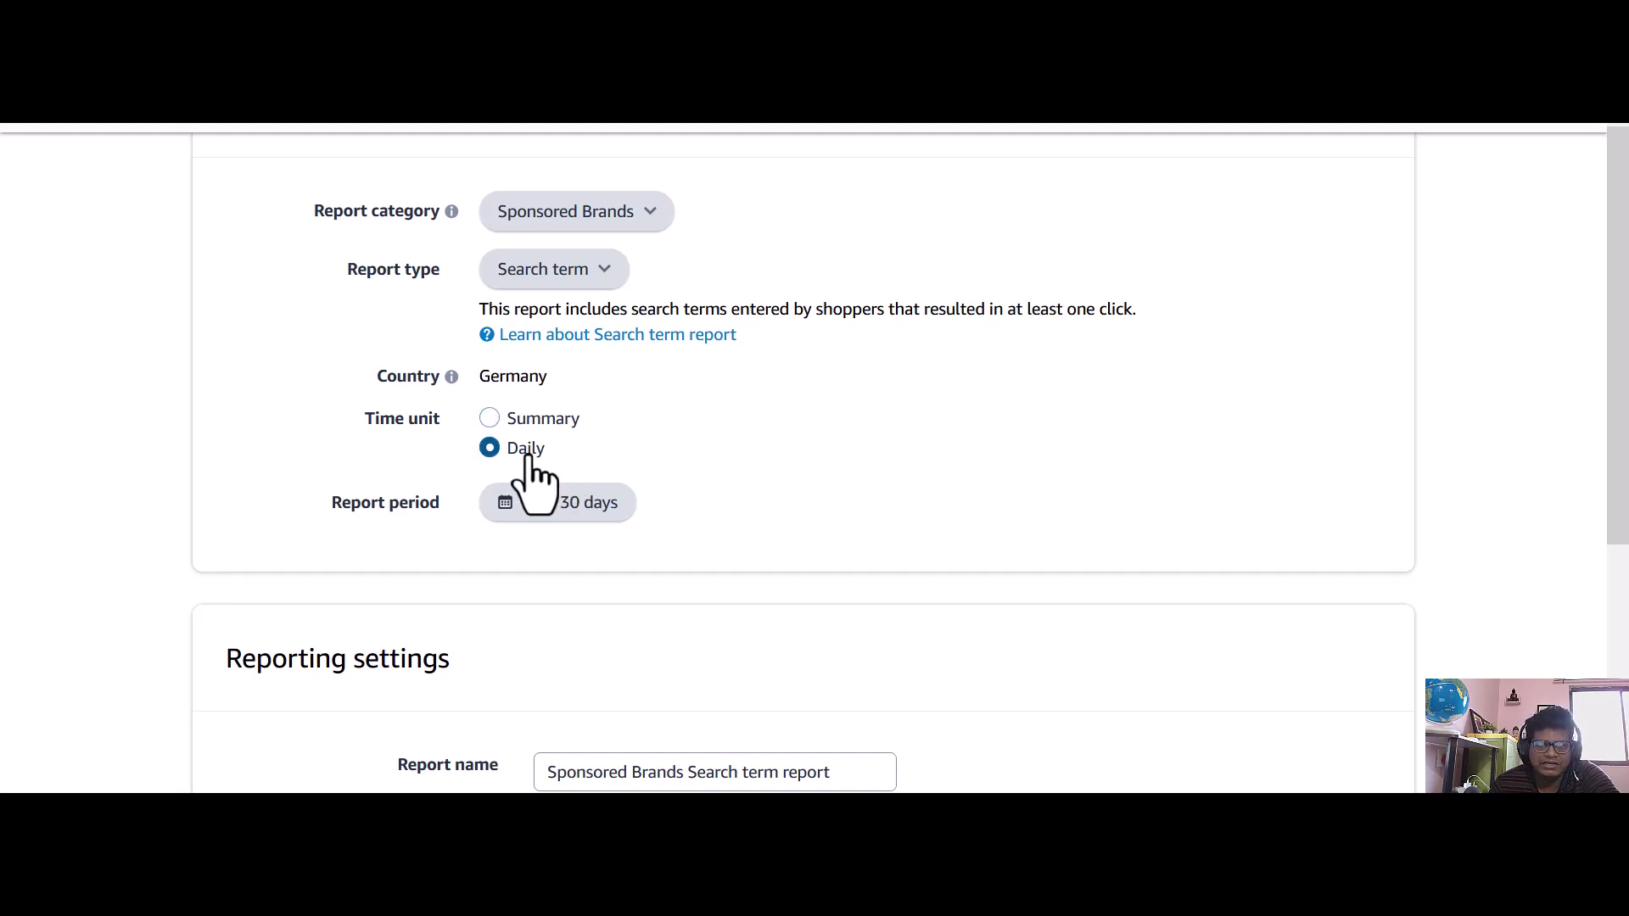
{"action": "left_click", "coordinate": [521, 423]}
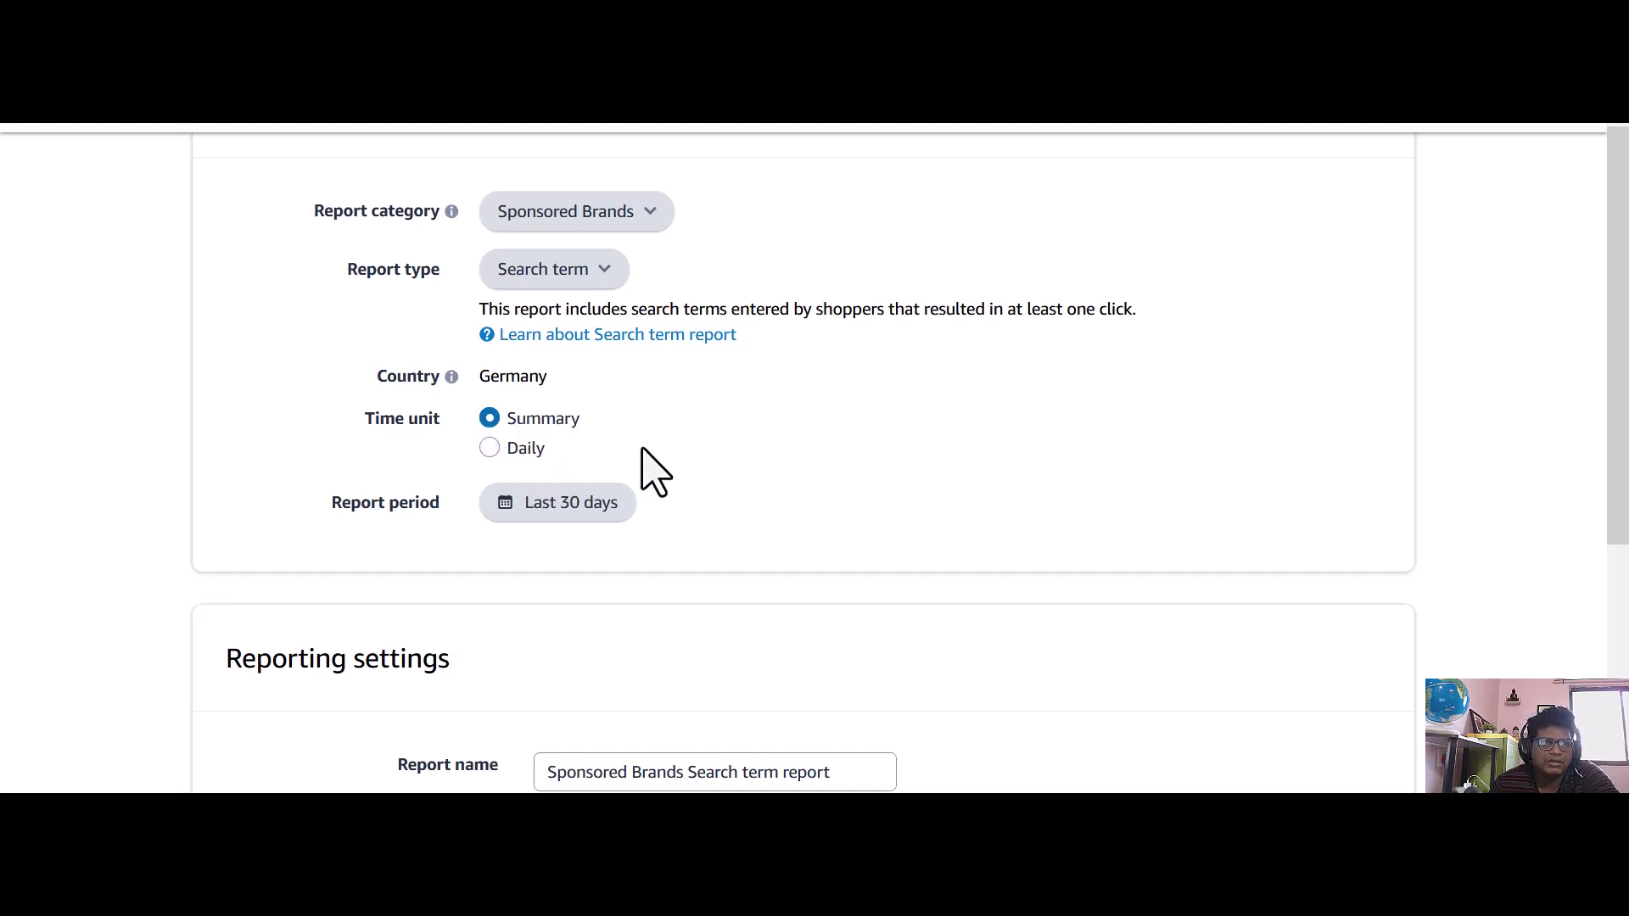
Check the Last 30 days report period picker and review the Summary and Now reporting settings
{"action": "scroll", "coordinate": [678, 475], "scroll_direction": "down", "scroll_amount": 3}
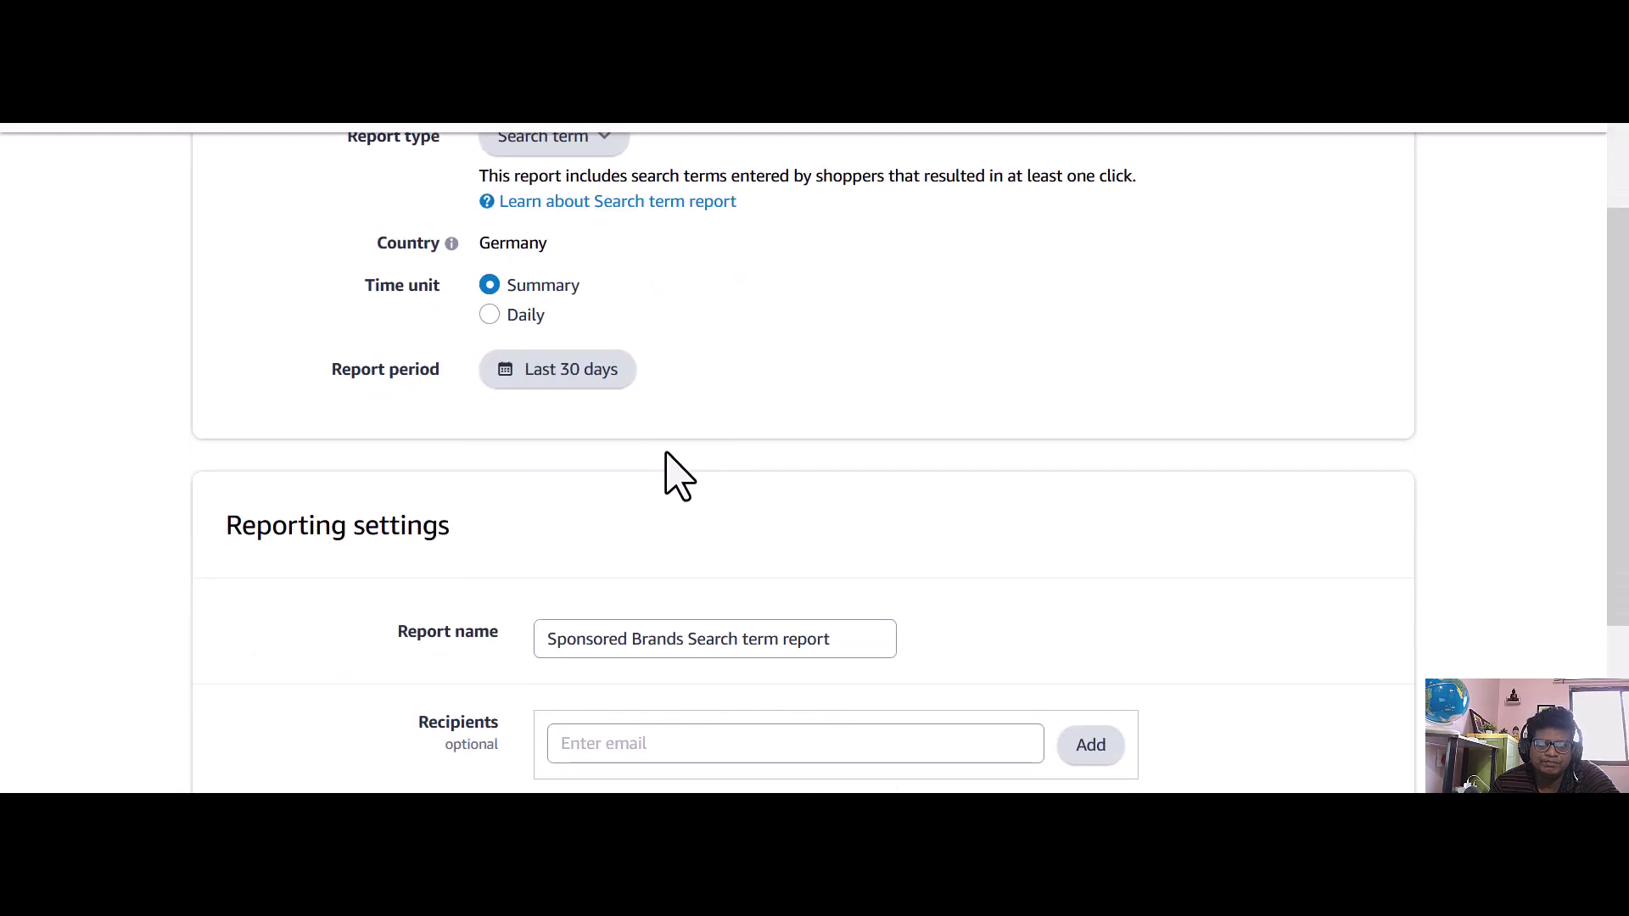
{"action": "left_click", "coordinate": [591, 399]}
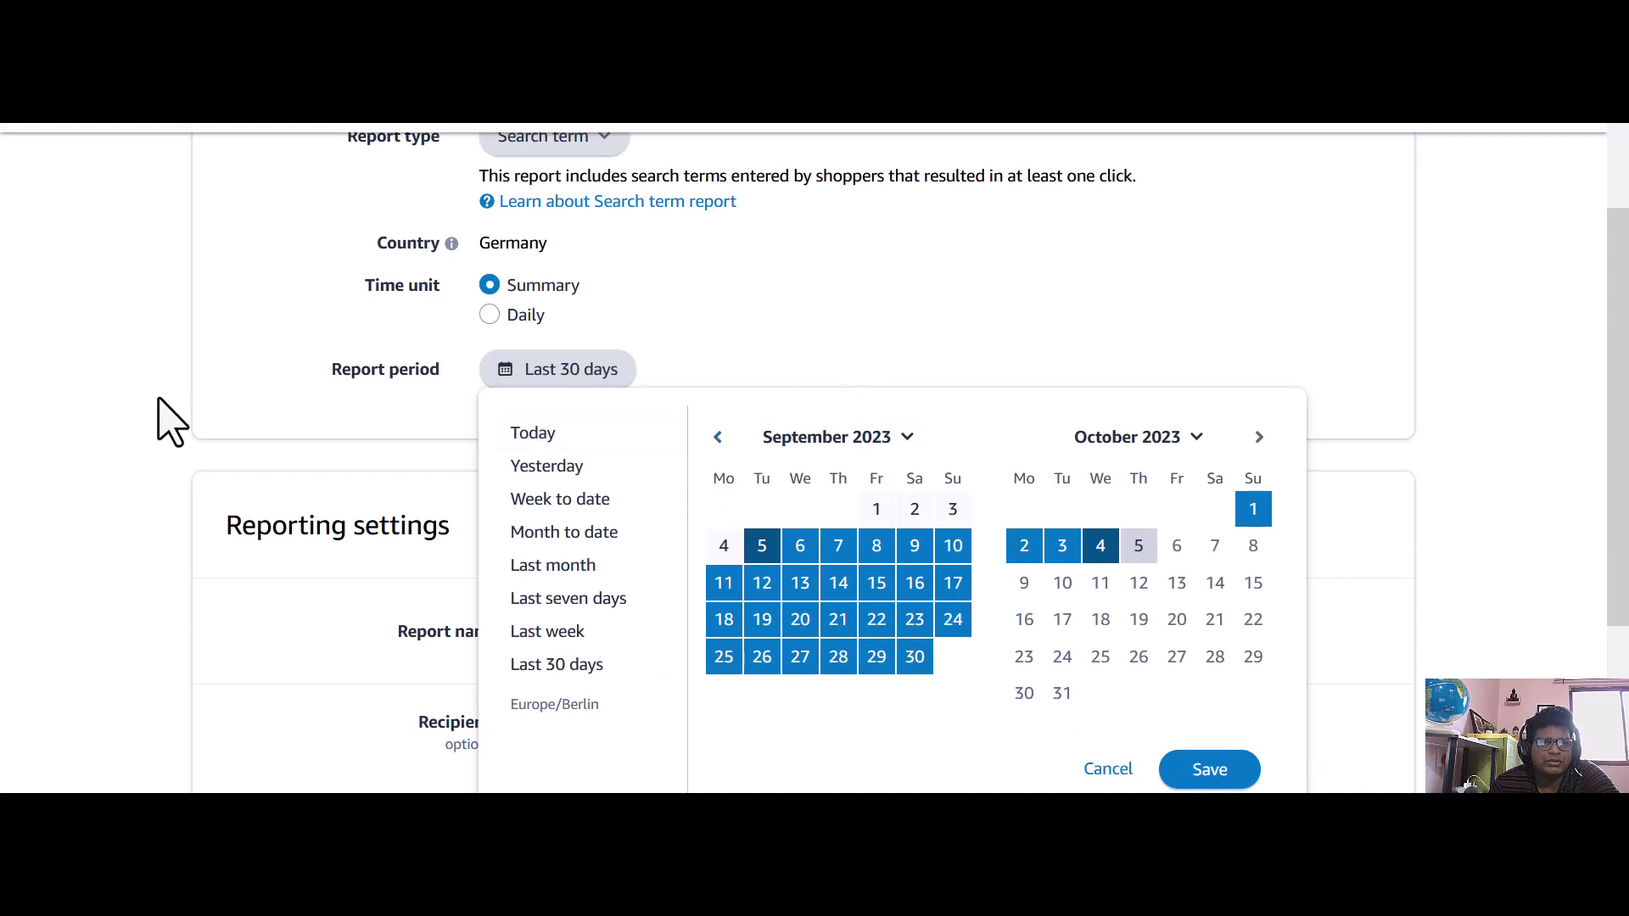
{"action": "left_click", "coordinate": [589, 374]}
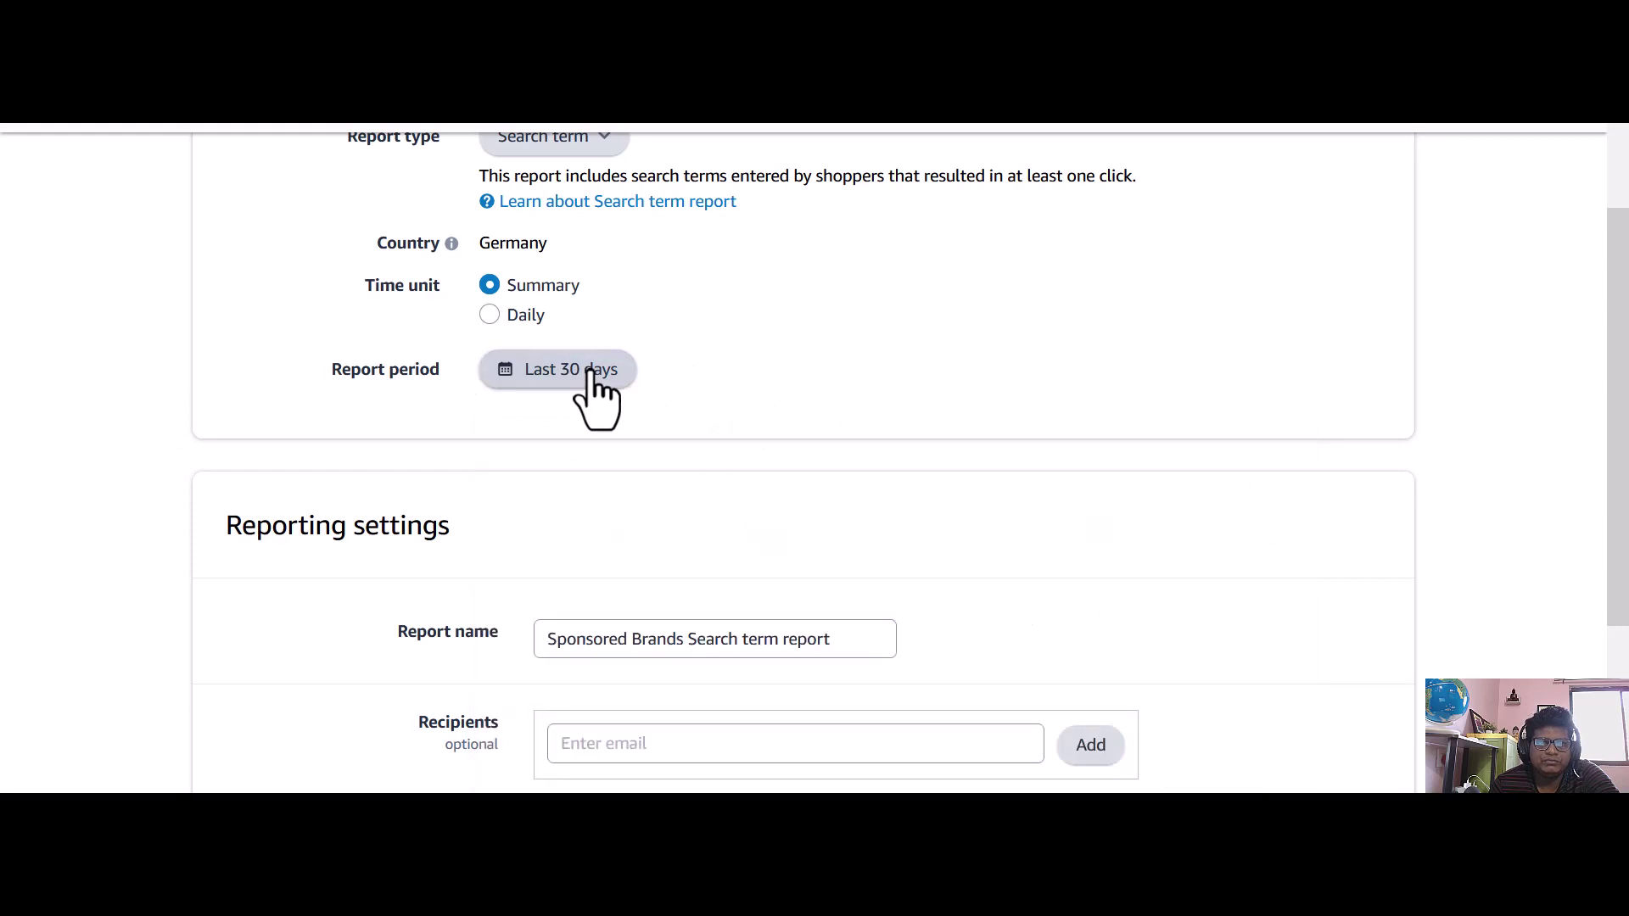
{"action": "scroll", "coordinate": [593, 386], "scroll_direction": "down", "scroll_amount": 2}
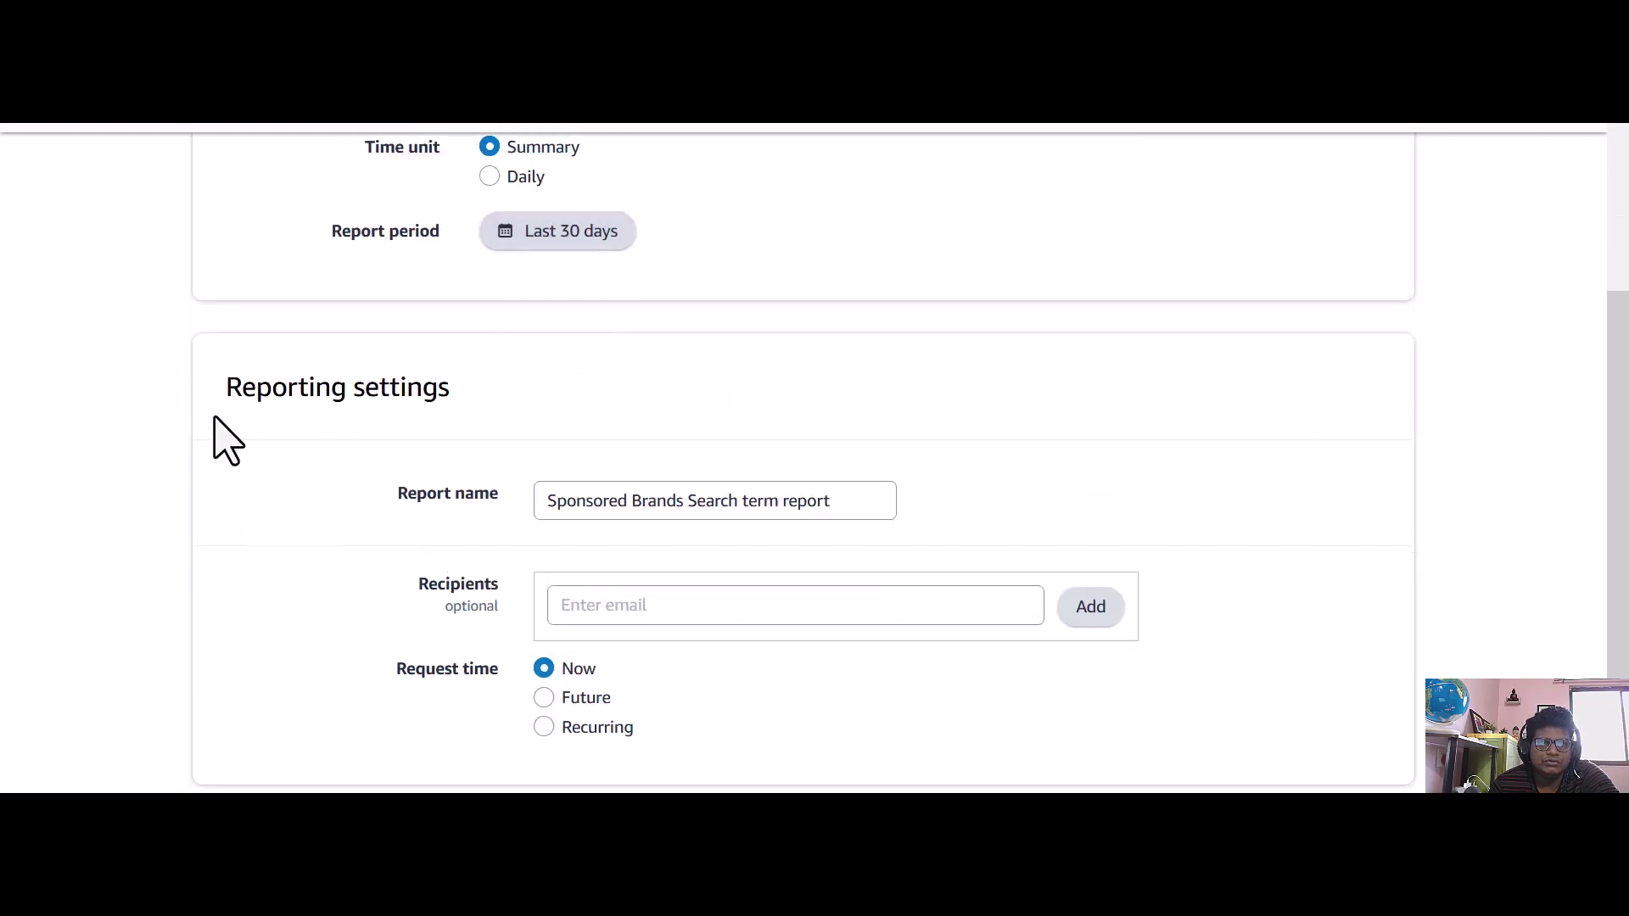
{"action": "scroll", "coordinate": [218, 433], "scroll_direction": "down", "scroll_amount": 1}
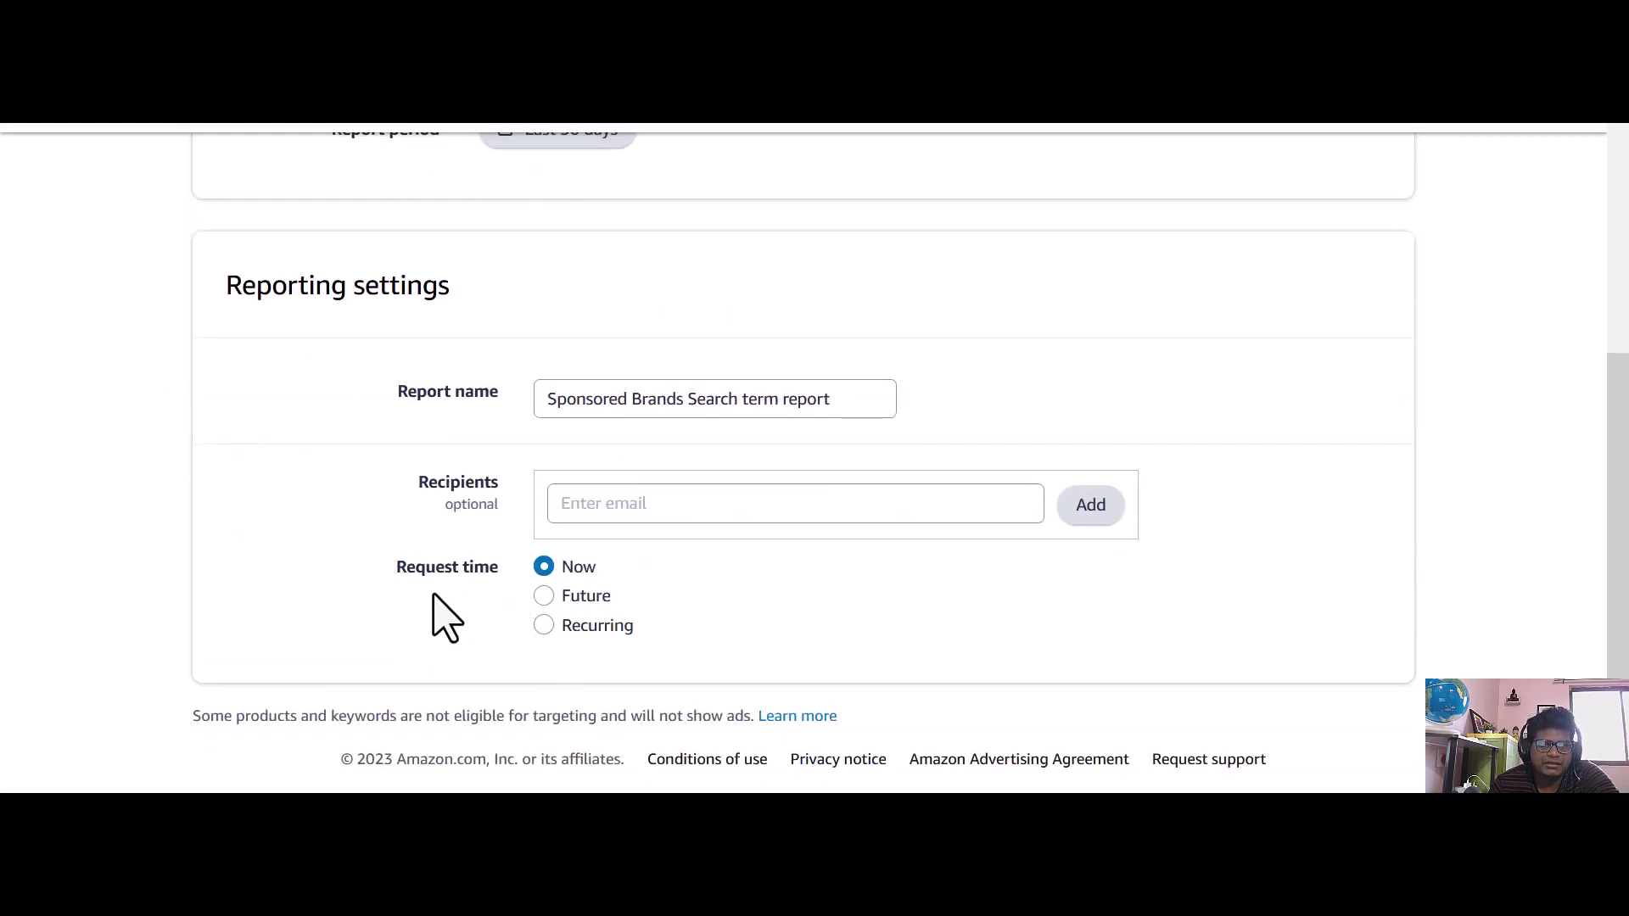
{"action": "scroll", "coordinate": [392, 585], "scroll_direction": "up", "scroll_amount": 1}
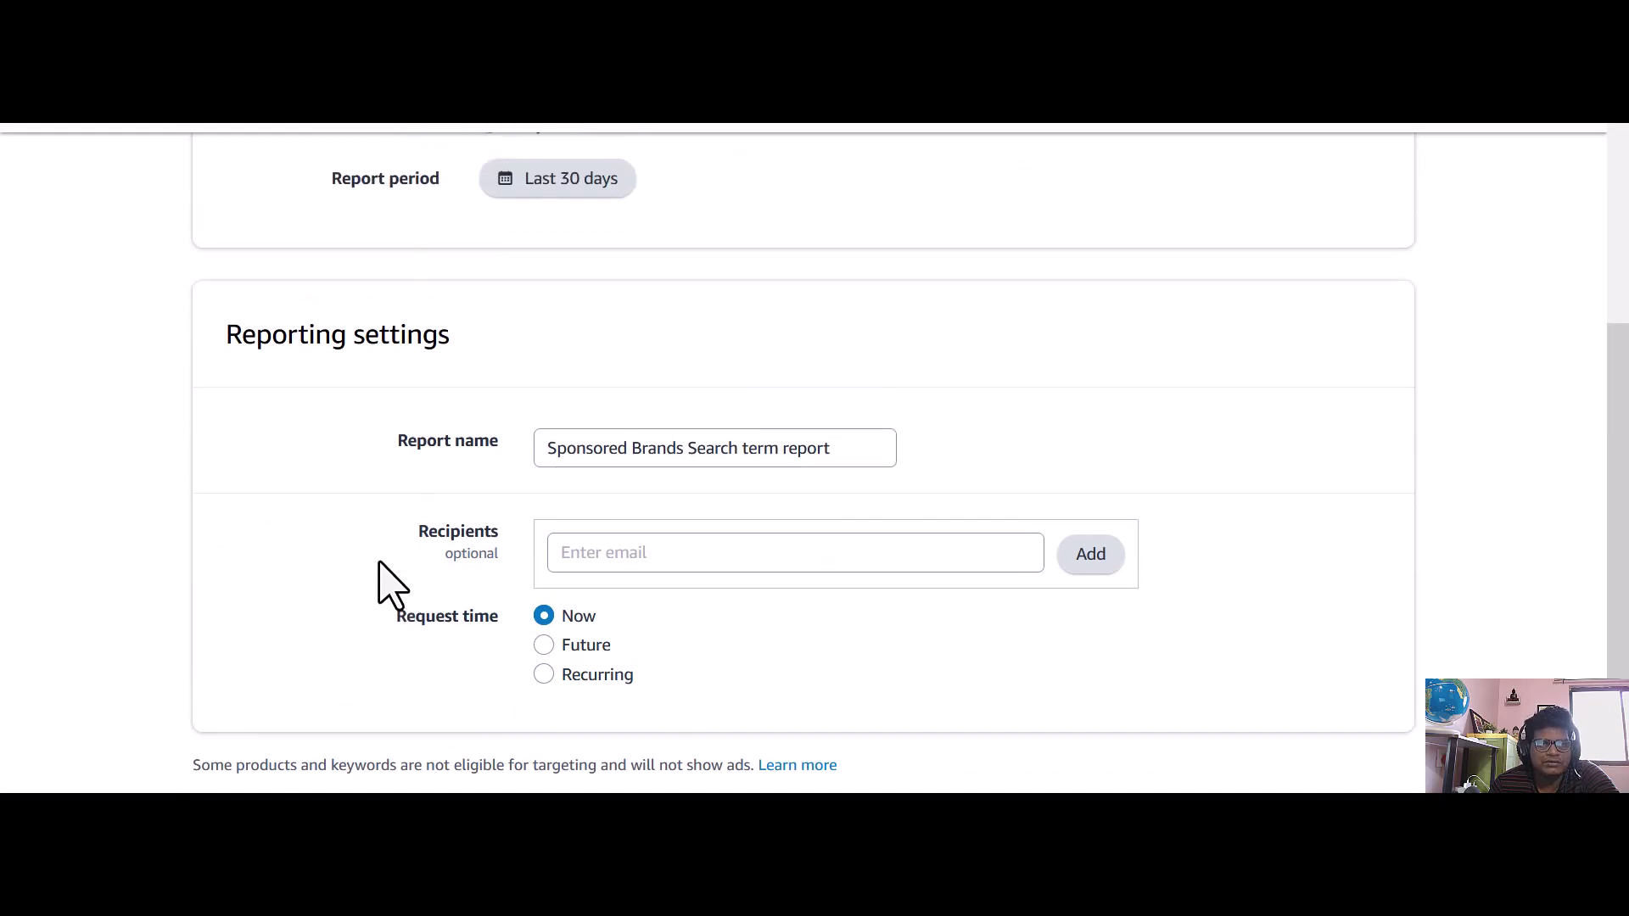
{"action": "scroll", "coordinate": [382, 584], "scroll_direction": "up", "scroll_amount": 5}
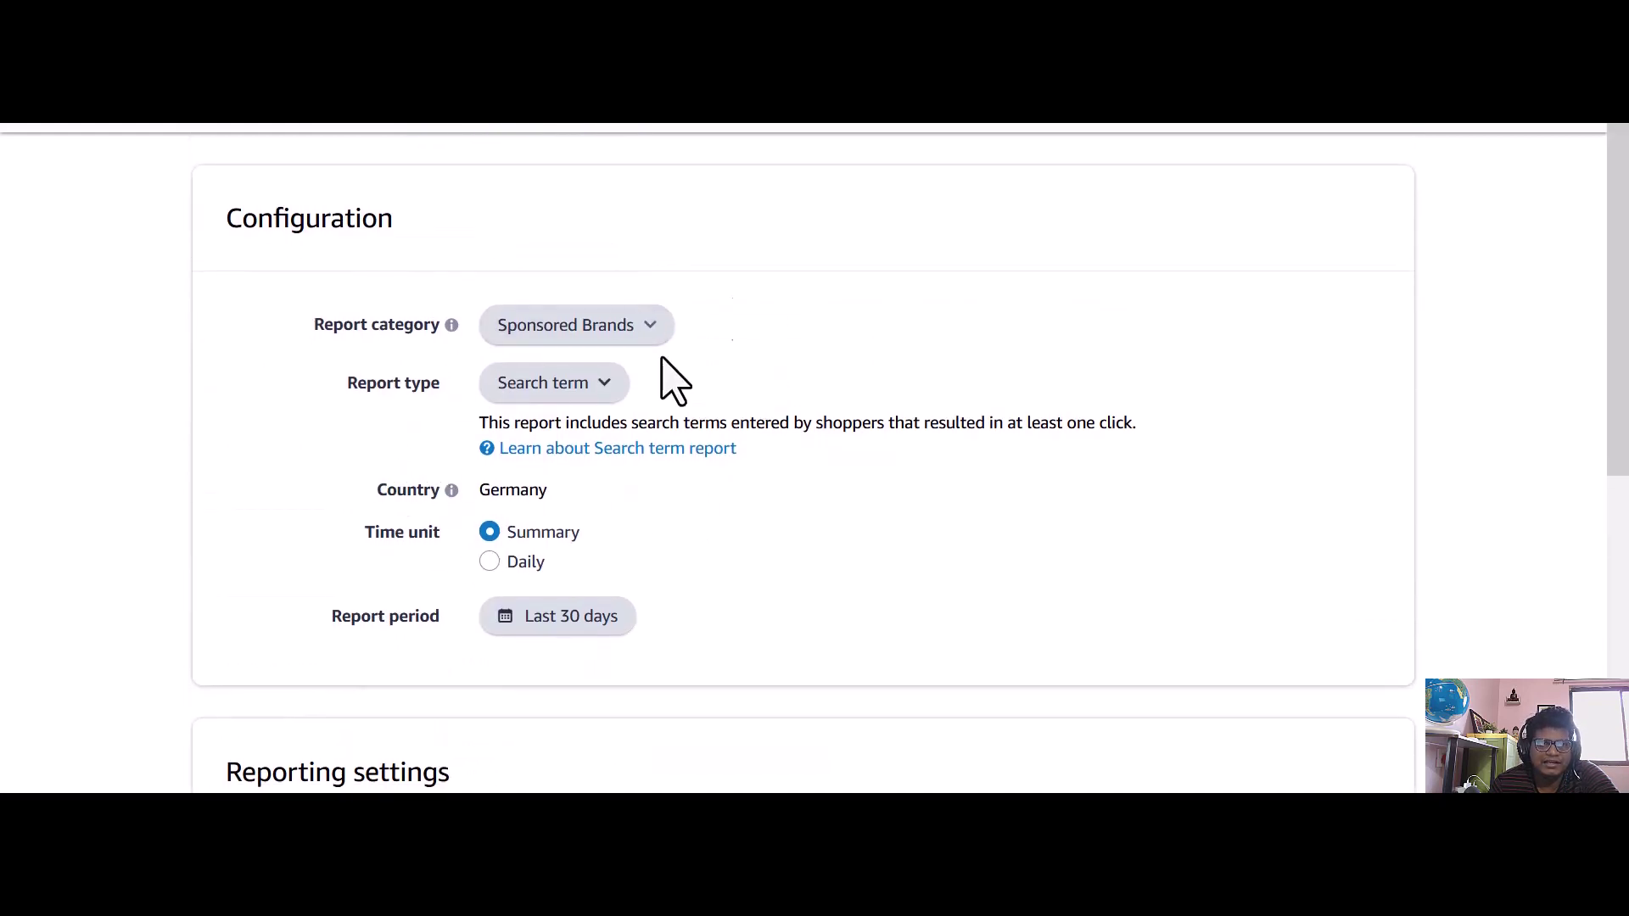
{"action": "scroll", "coordinate": [225, 517], "scroll_direction": "down", "scroll_amount": 4}
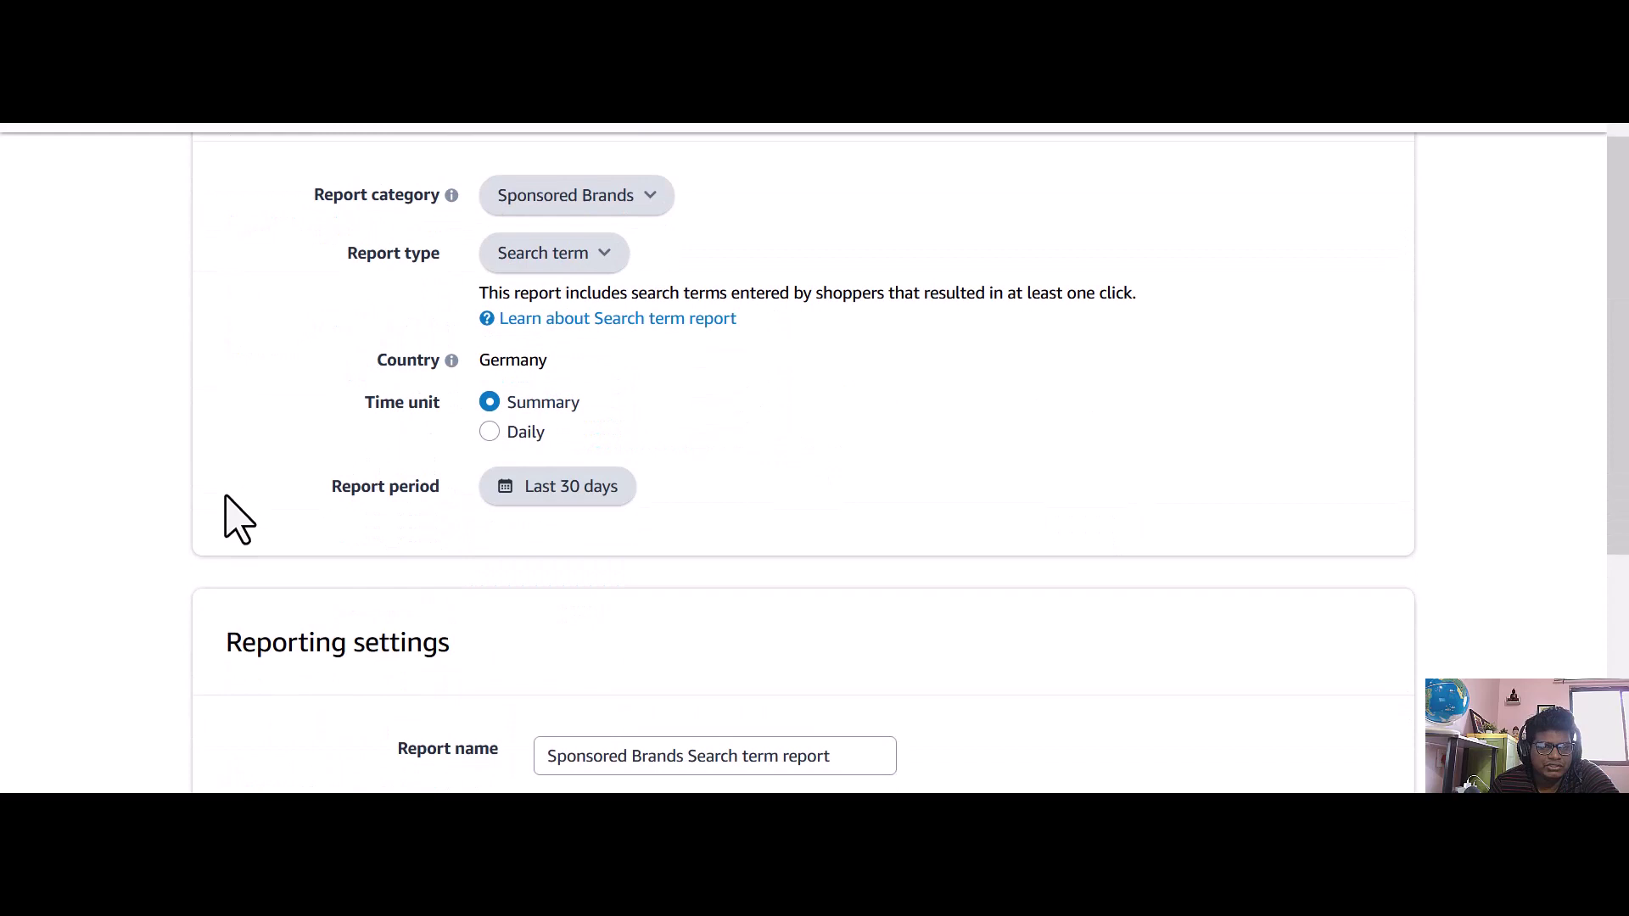
{"action": "scroll", "coordinate": [238, 518], "scroll_direction": "down", "scroll_amount": 1}
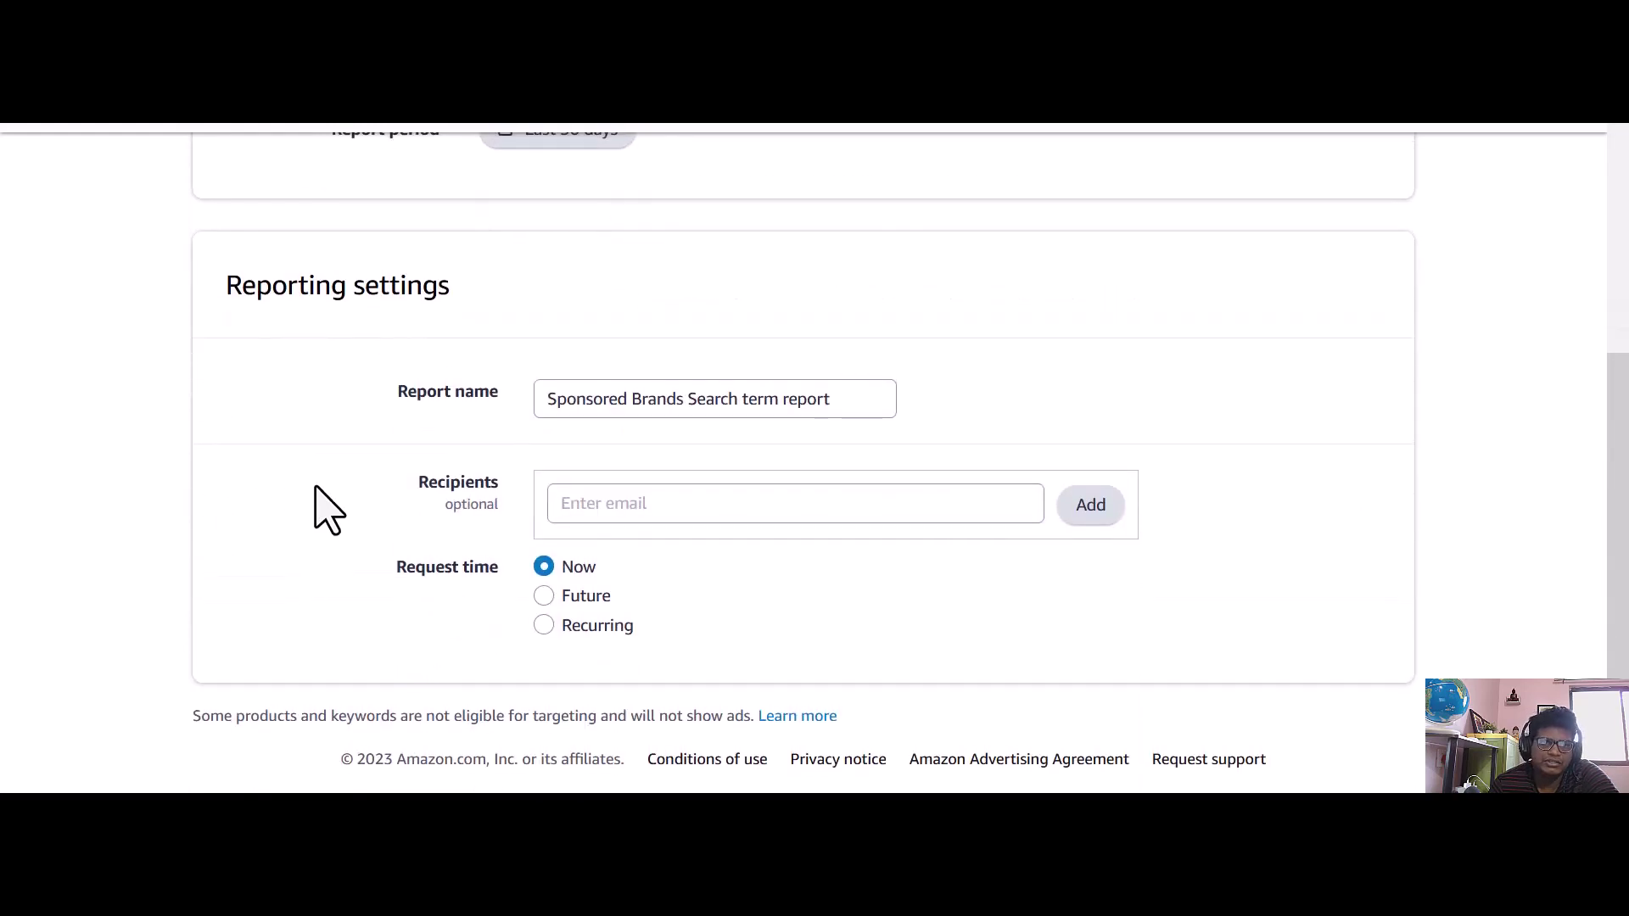
{"action": "scroll", "coordinate": [316, 488], "scroll_direction": "up", "scroll_amount": 1}
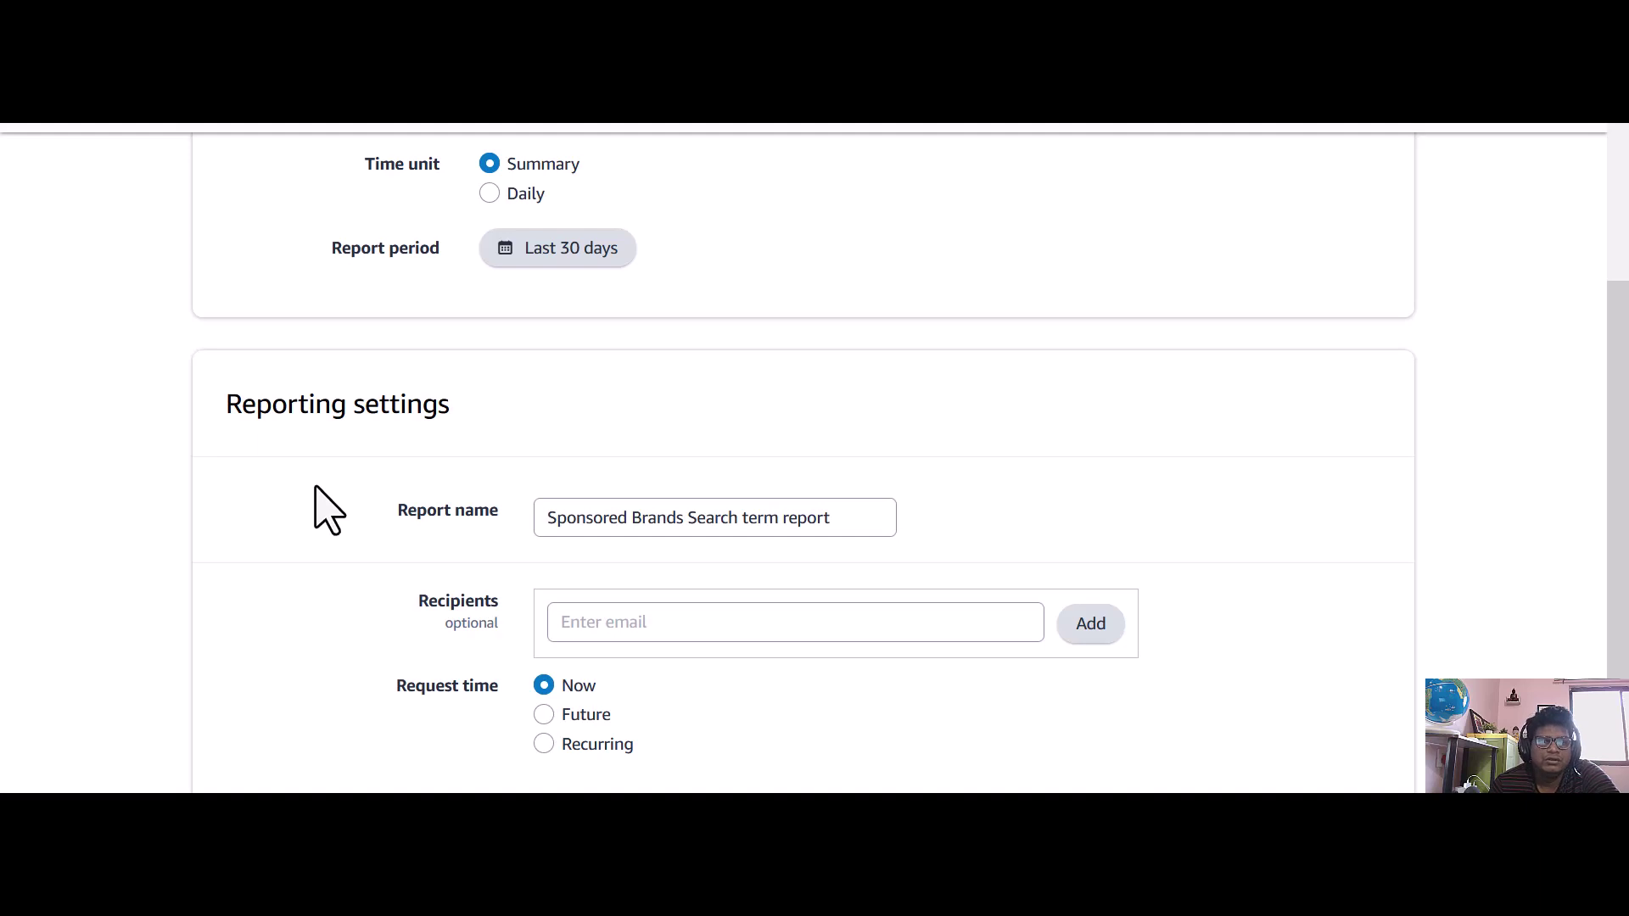
{"action": "scroll", "coordinate": [316, 488], "scroll_direction": "down", "scroll_amount": 1}
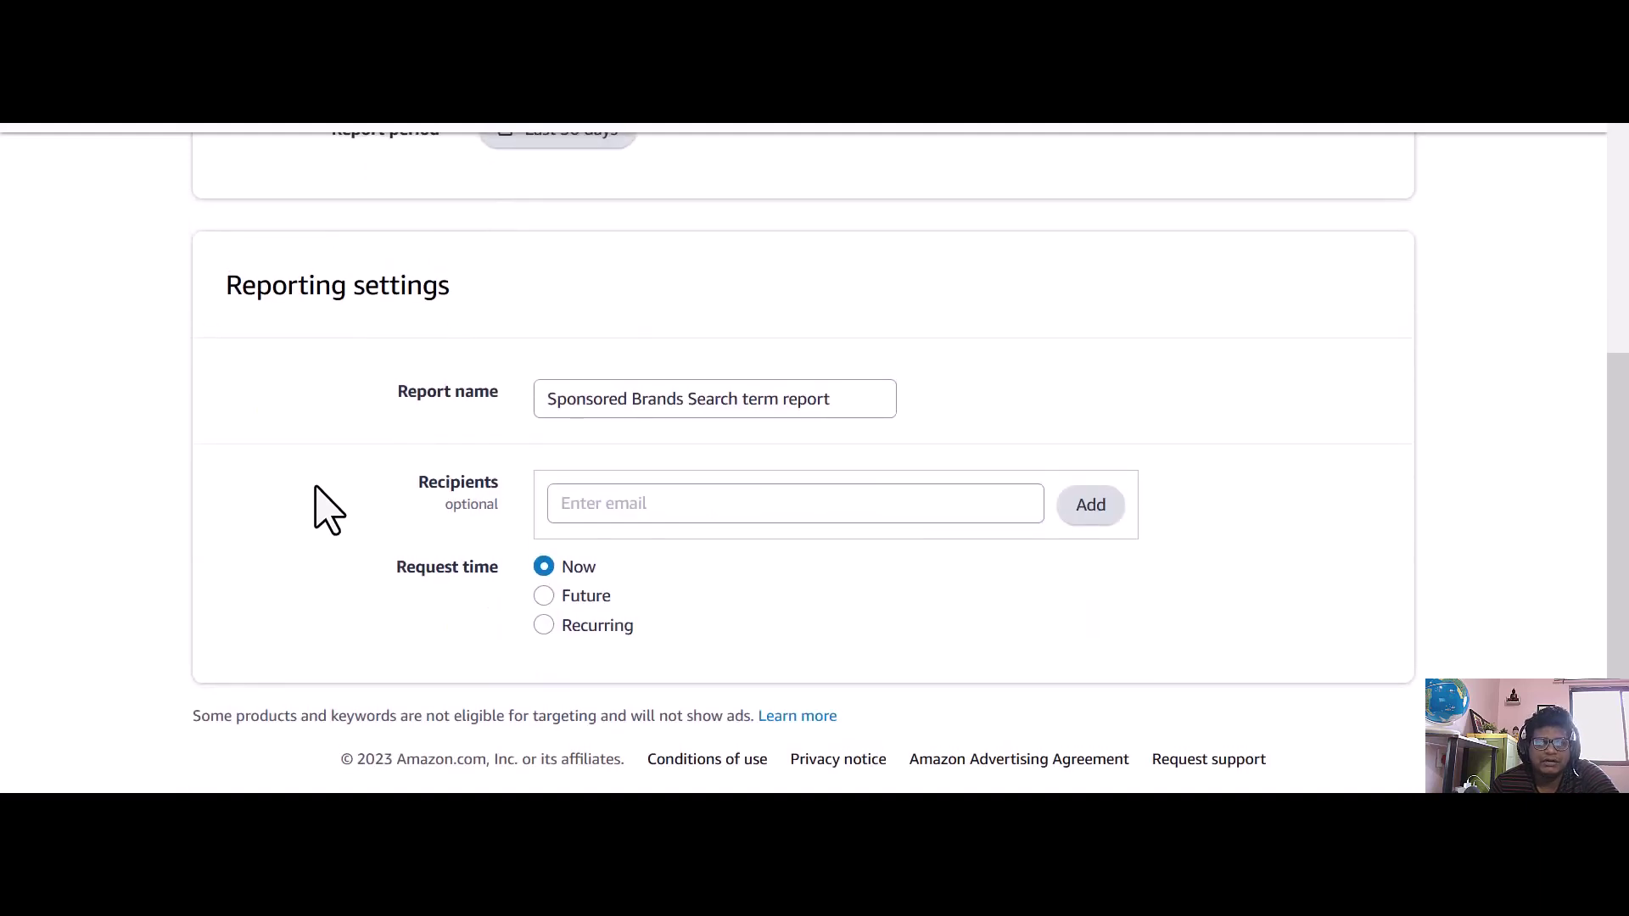
{"action": "scroll", "coordinate": [328, 511], "scroll_direction": "up", "scroll_amount": 2}
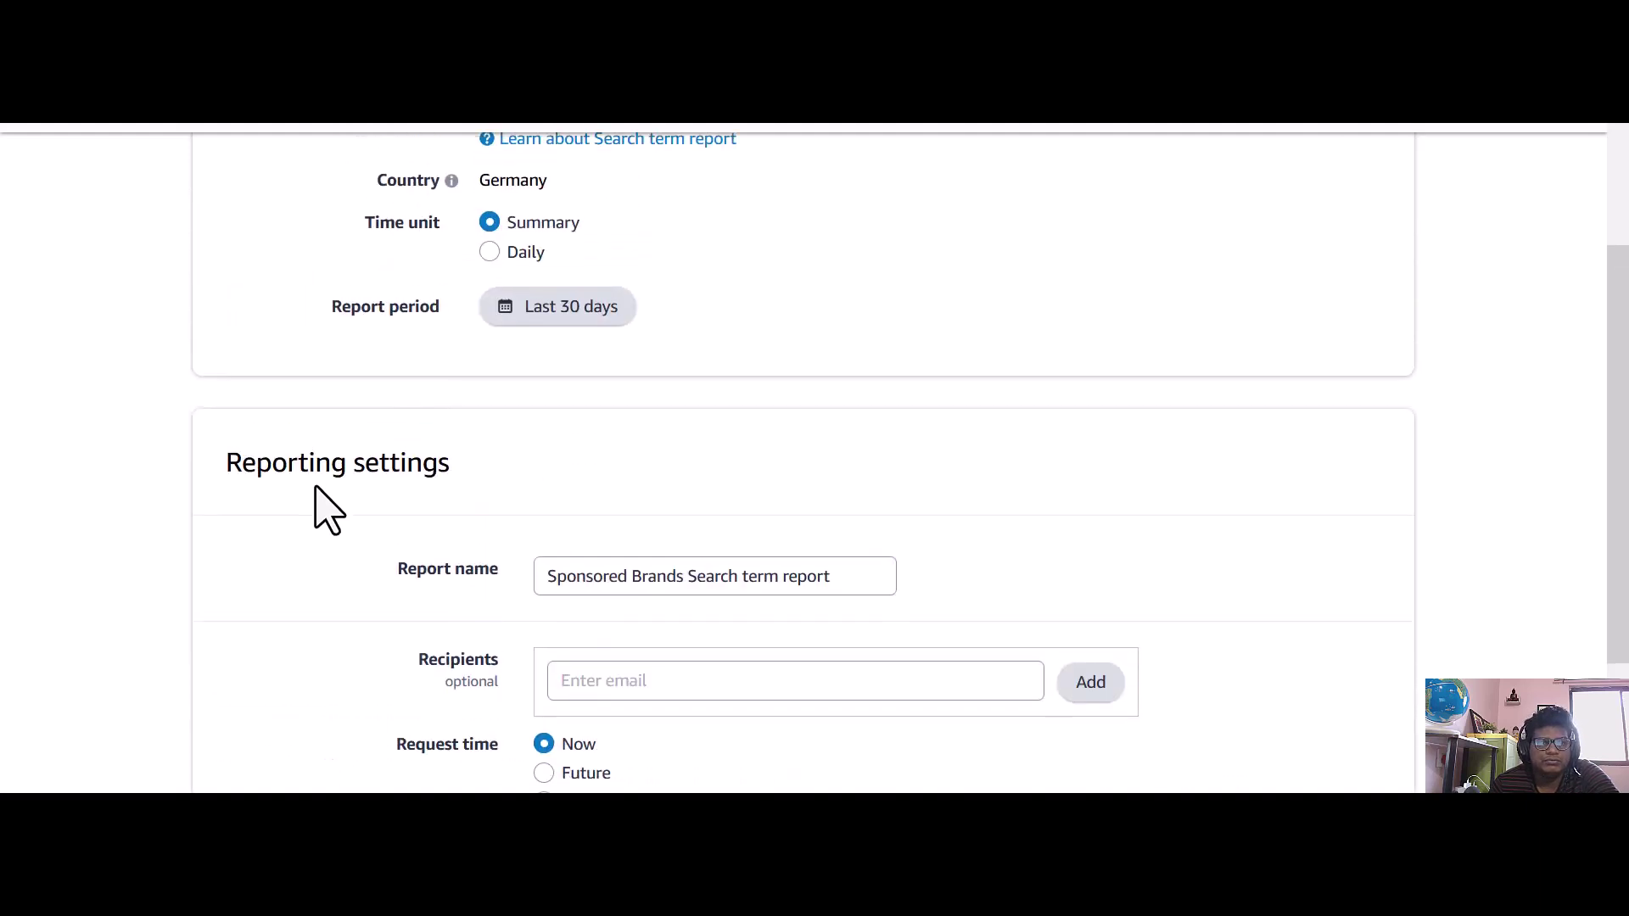
Set the report period to the Last 30 days preset
{"action": "left_click", "coordinate": [606, 309]}
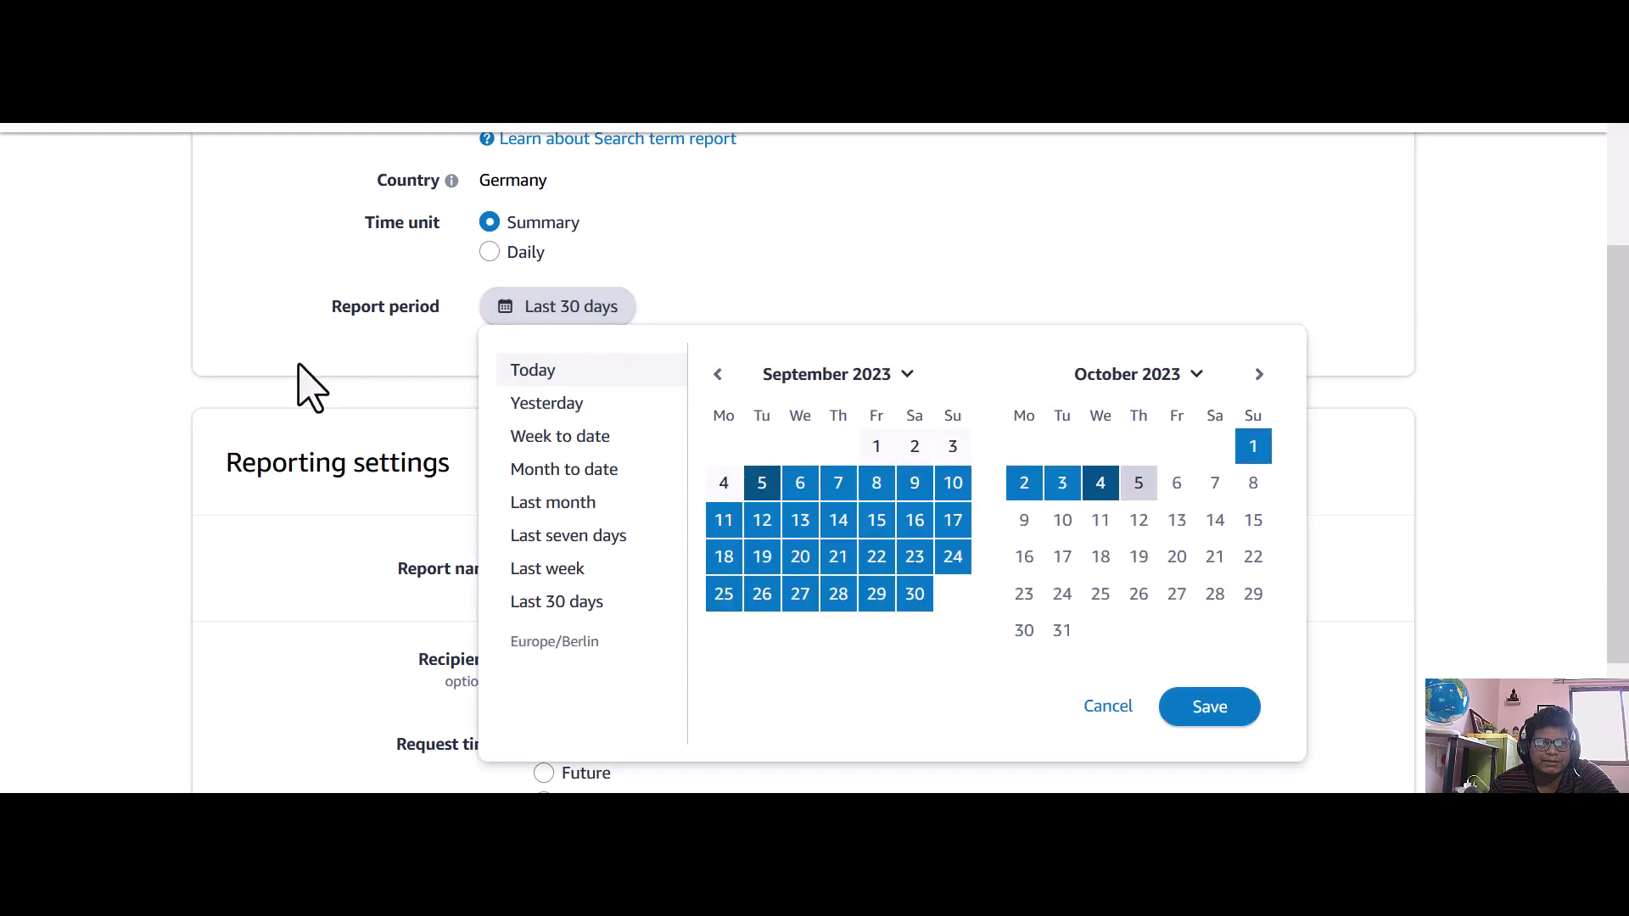
{"action": "left_click", "coordinate": [1205, 709]}
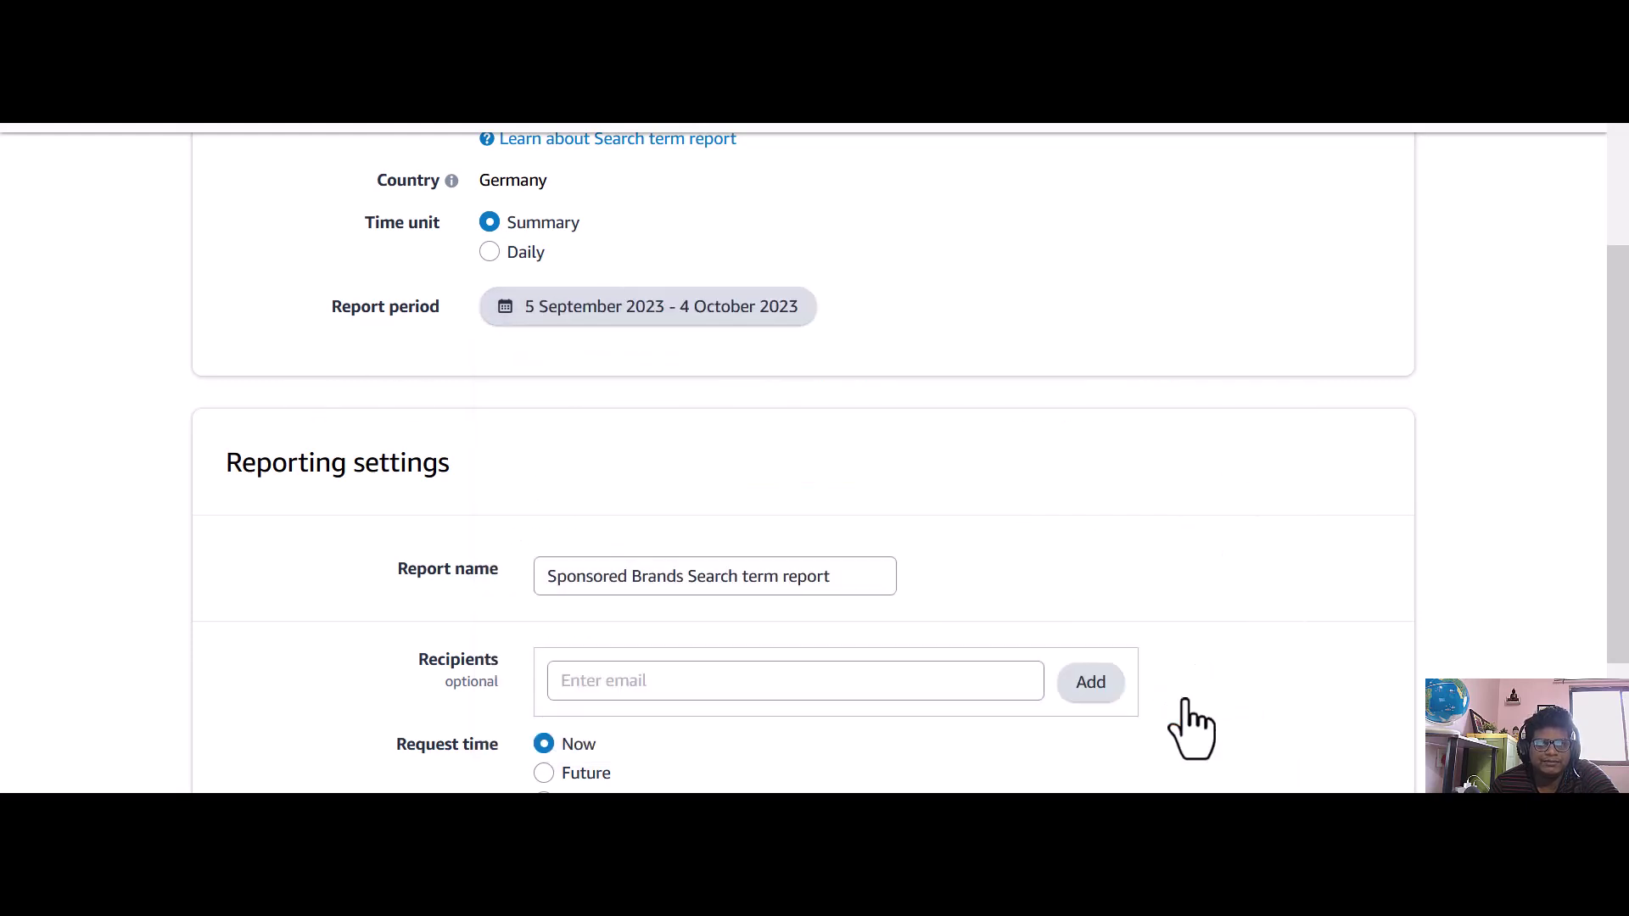
{"action": "left_click", "coordinate": [621, 322]}
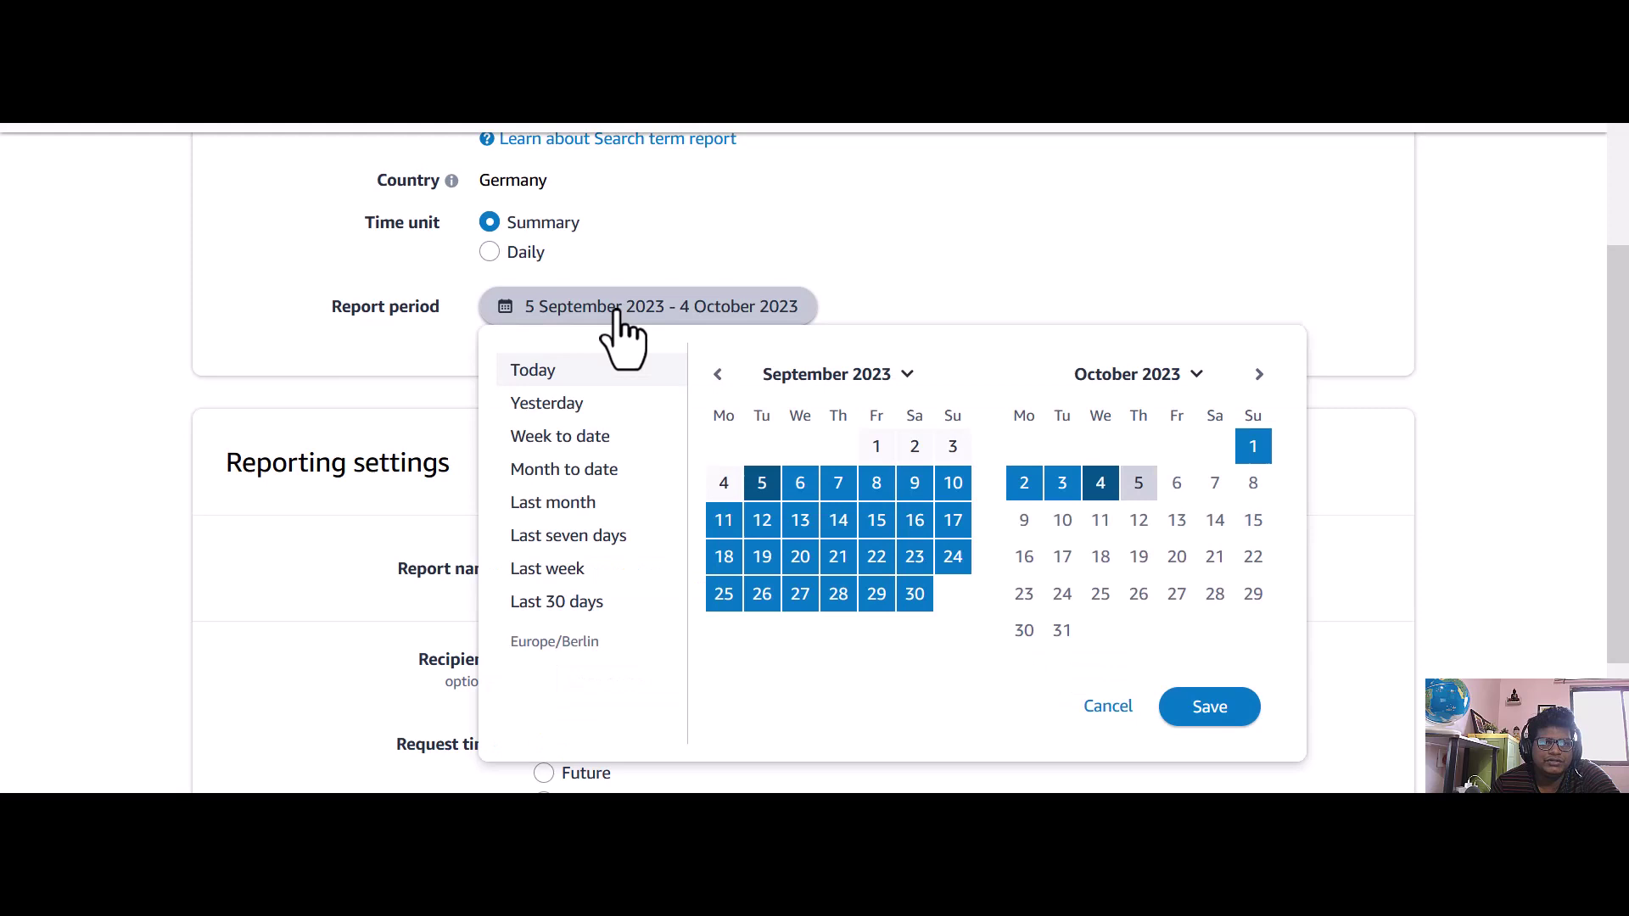
{"action": "left_click", "coordinate": [587, 609]}
{"action": "scroll", "coordinate": [115, 441], "scroll_direction": "down", "scroll_amount": 2}
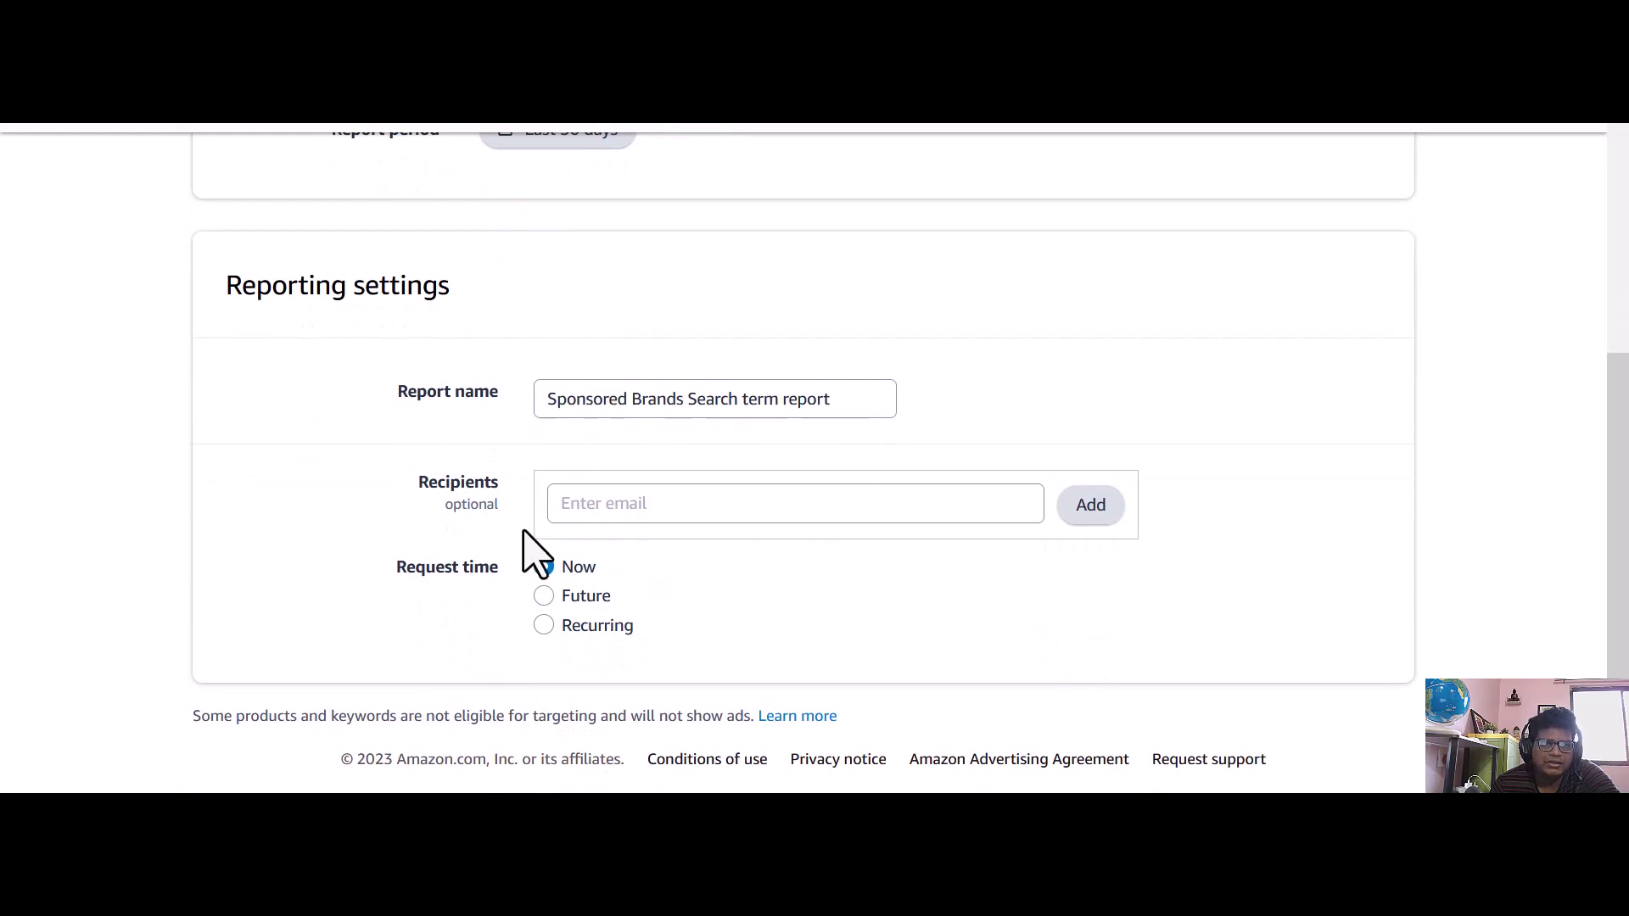
{"action": "left_click", "coordinate": [630, 504]}
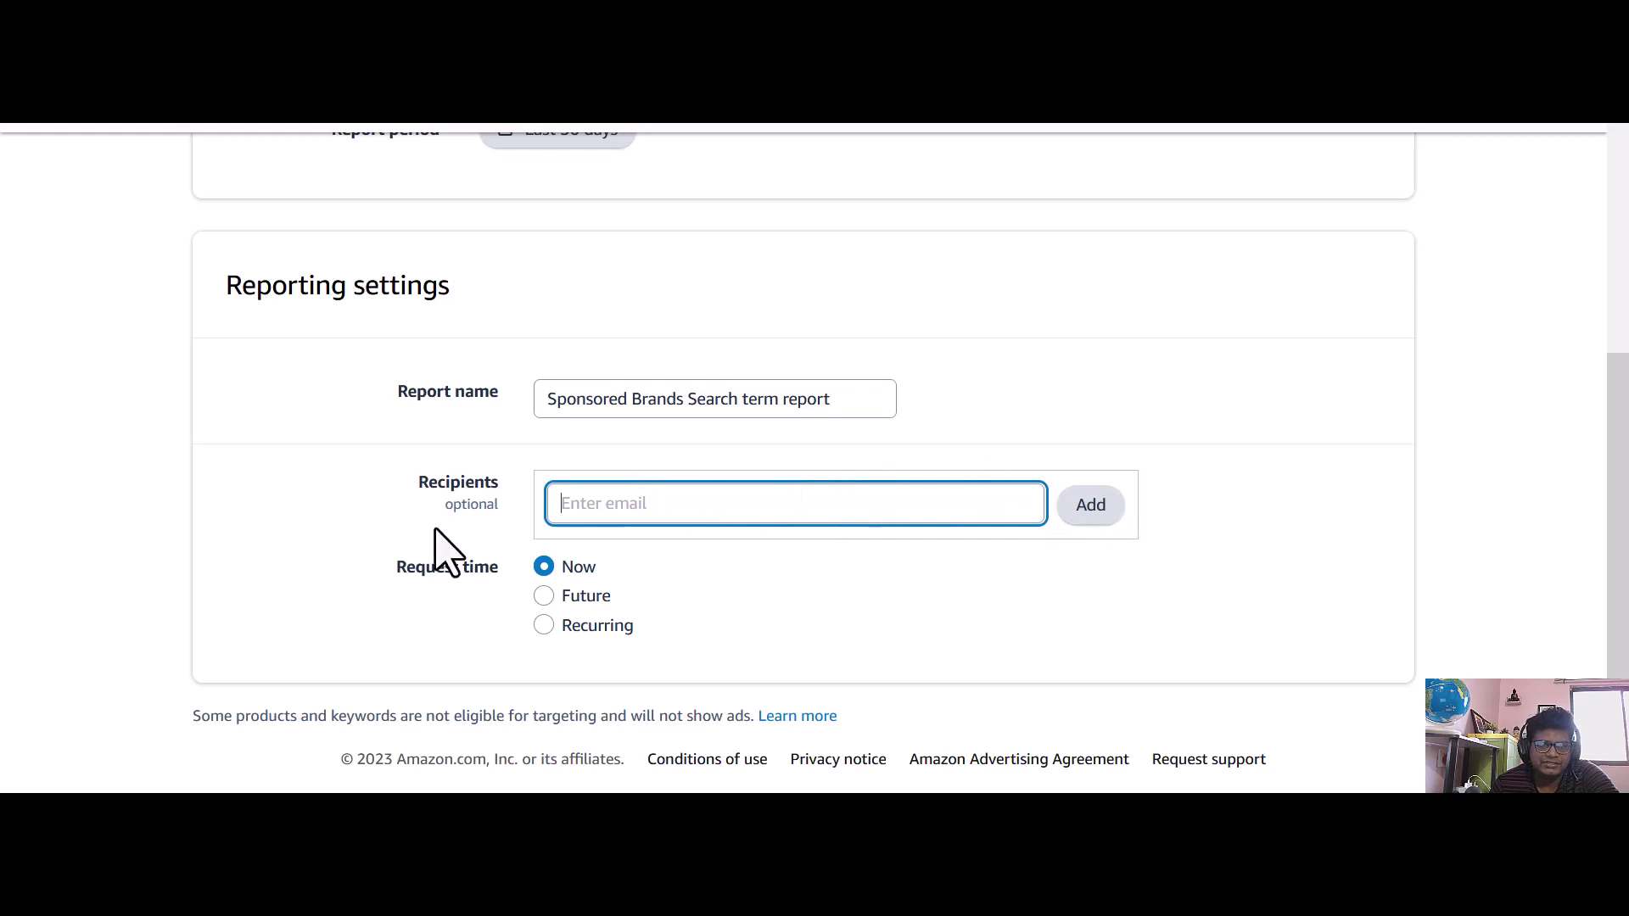
{"action": "left_click", "coordinate": [312, 541]}
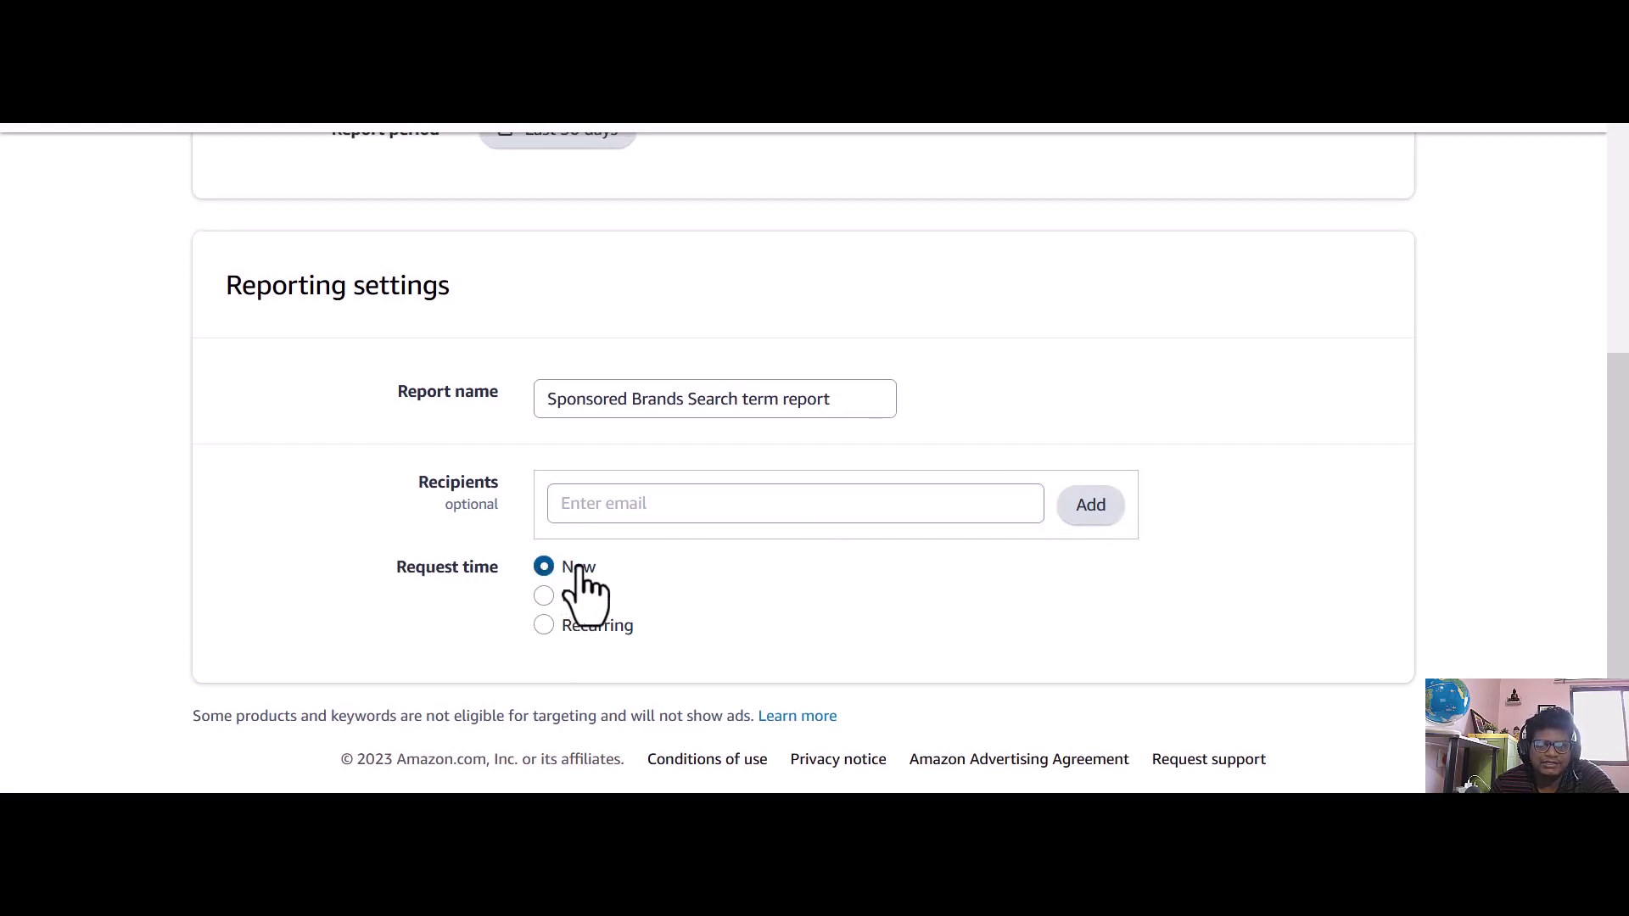
Switch the report's request time to Recurring with a Monthly frequency
{"action": "left_click", "coordinate": [544, 628]}
{"action": "scroll", "coordinate": [789, 582], "scroll_direction": "down", "scroll_amount": 2}
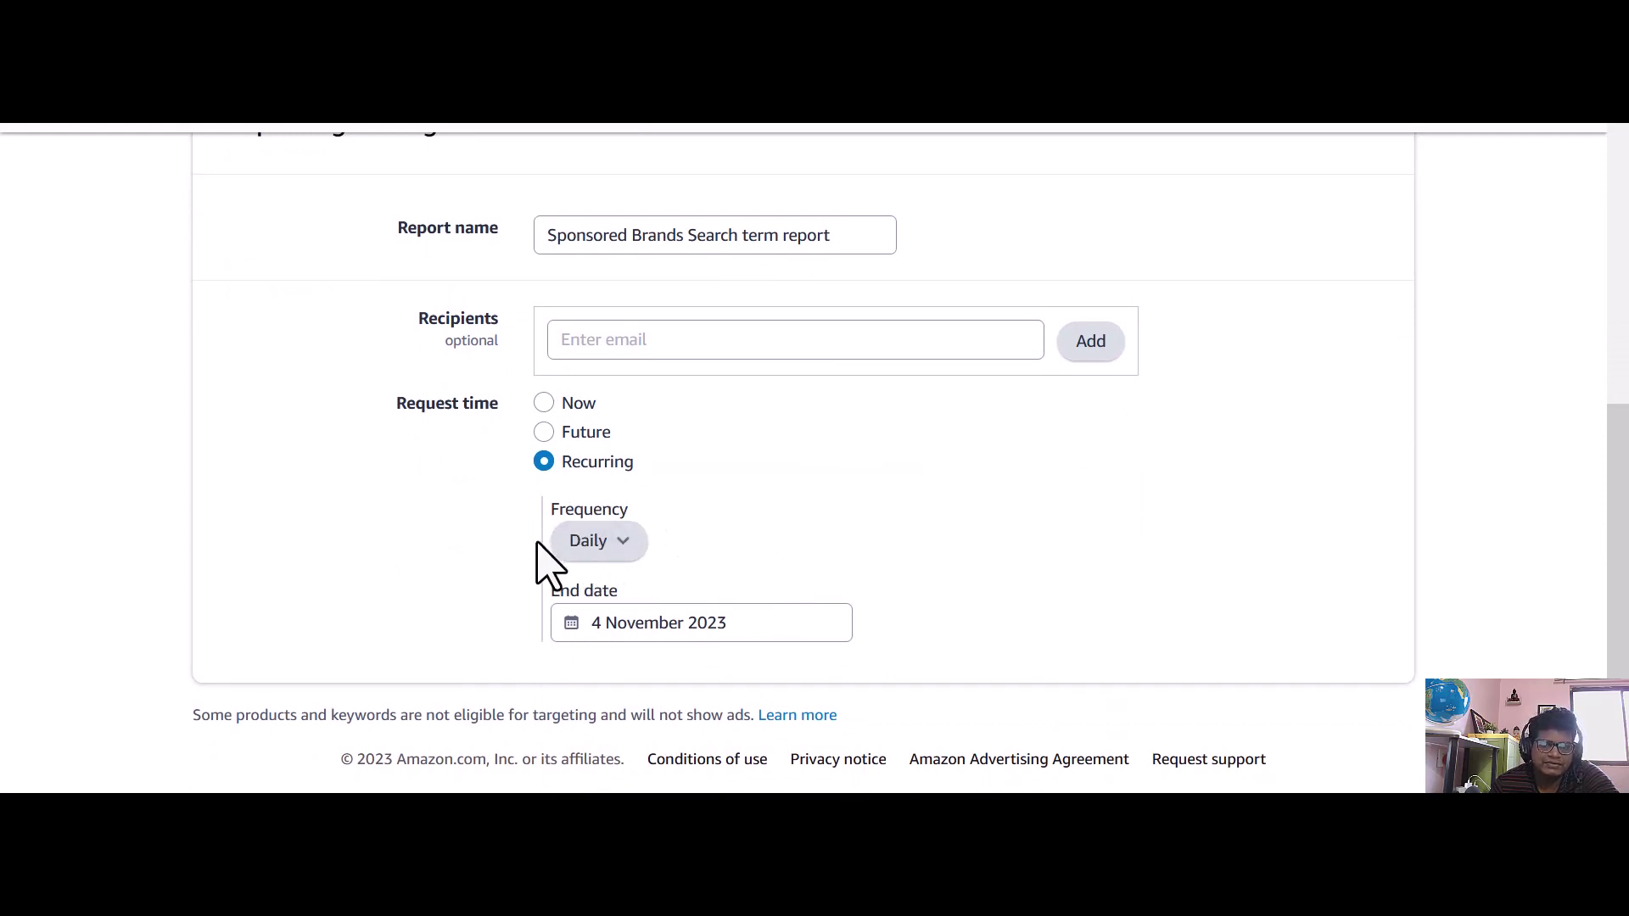
{"action": "left_click", "coordinate": [599, 545]}
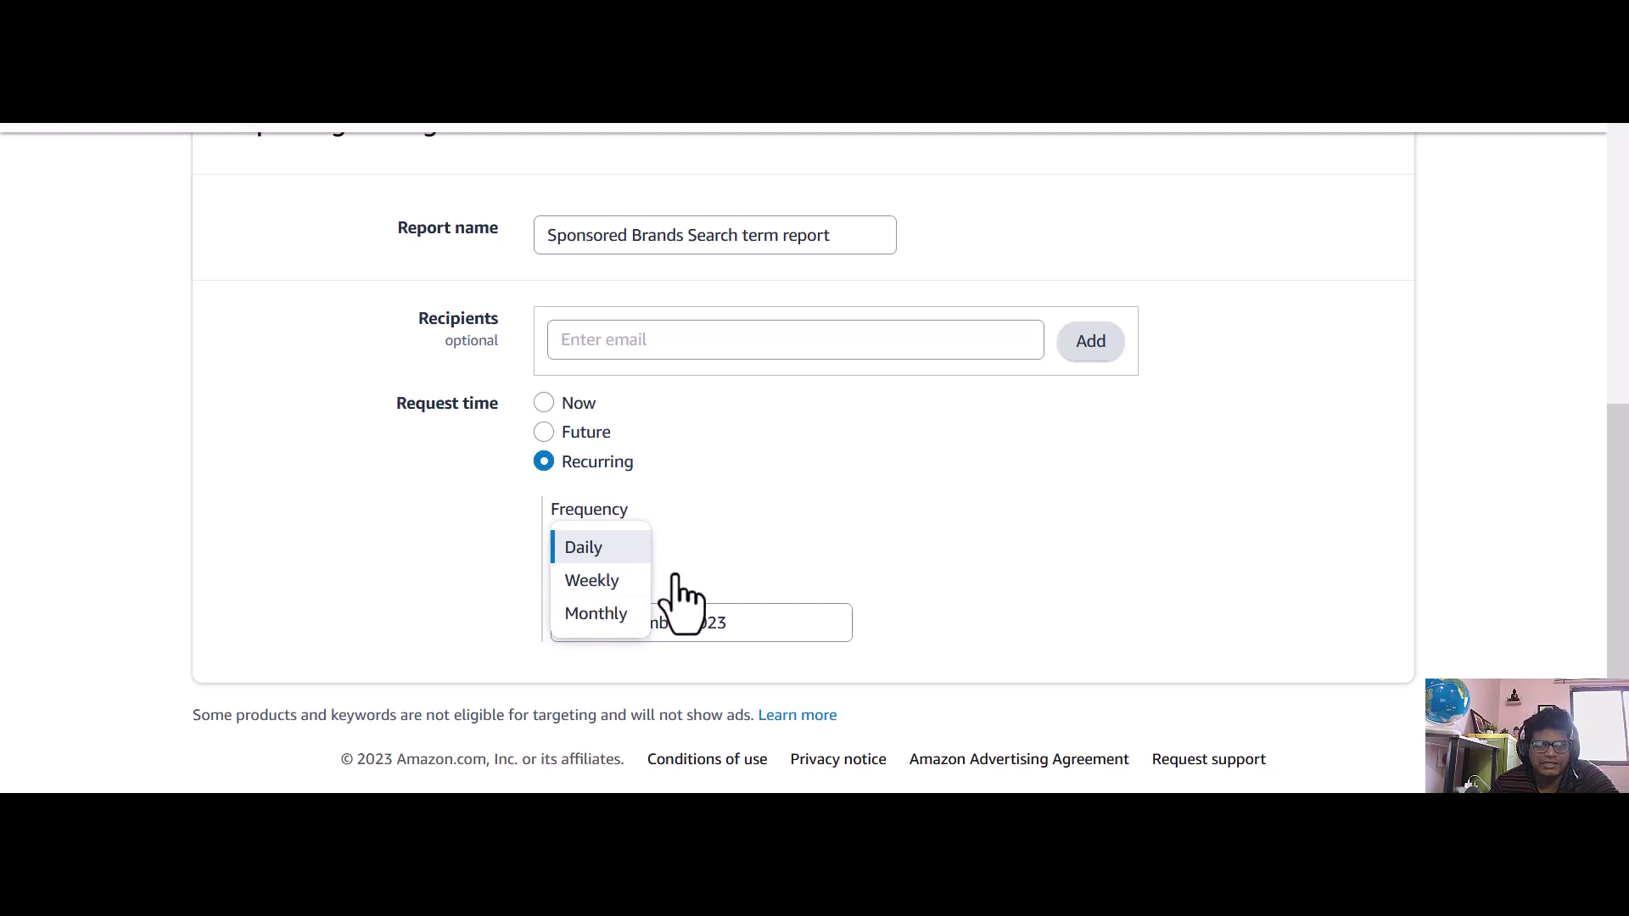
{"action": "left_click", "coordinate": [595, 613]}
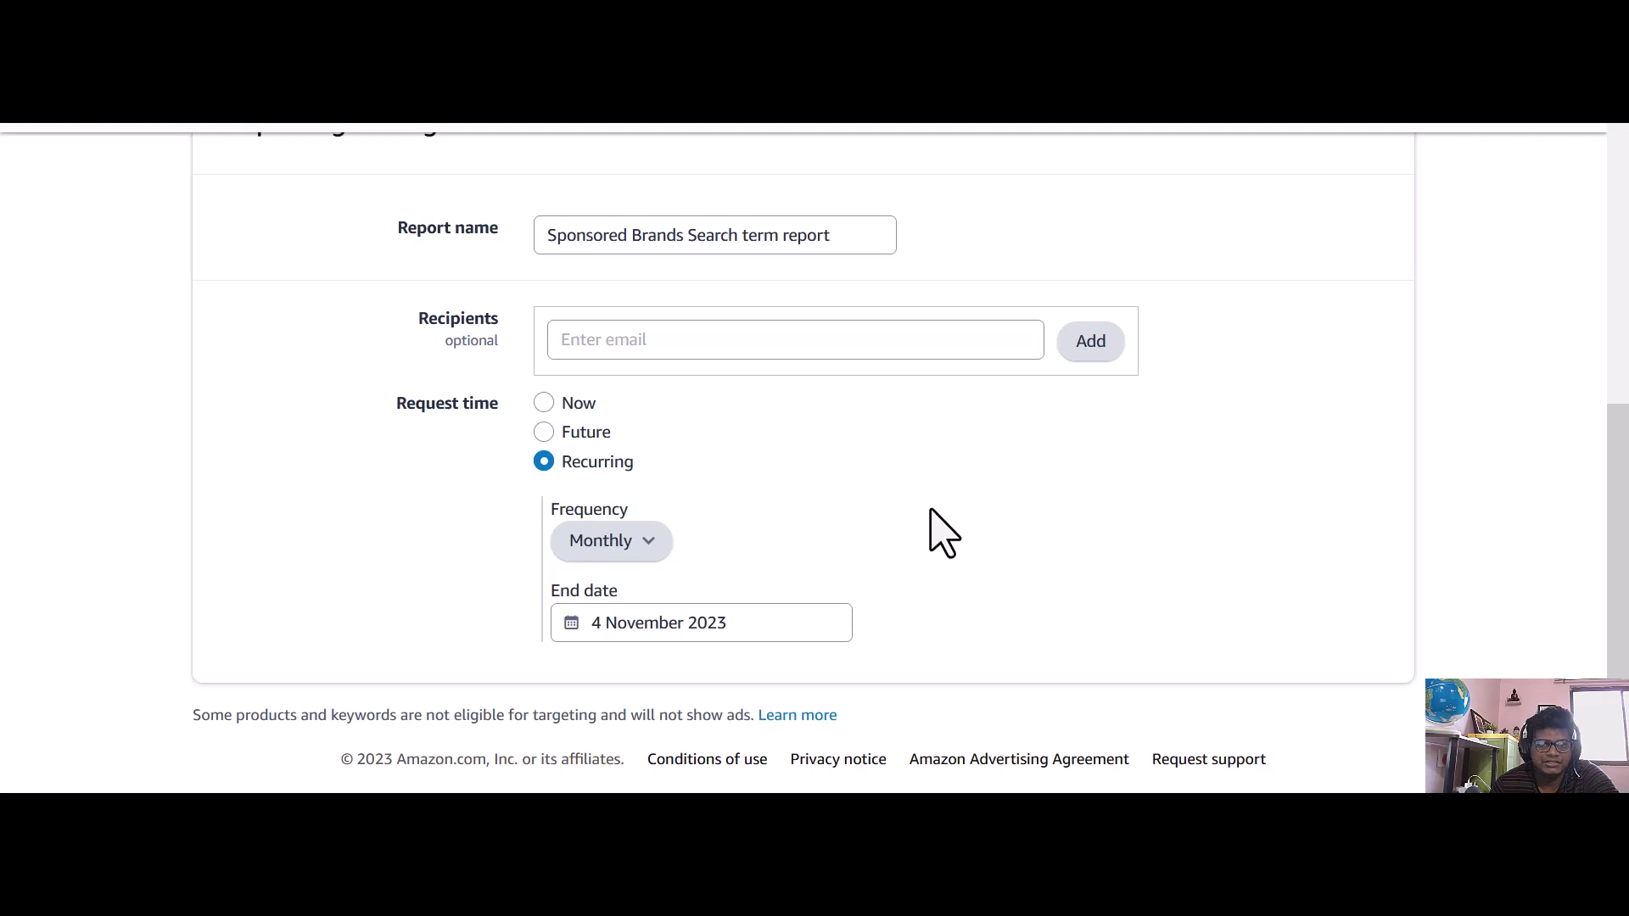
Set the recurring schedule's end date to 31 December 2025
{"action": "left_click", "coordinate": [750, 626]}
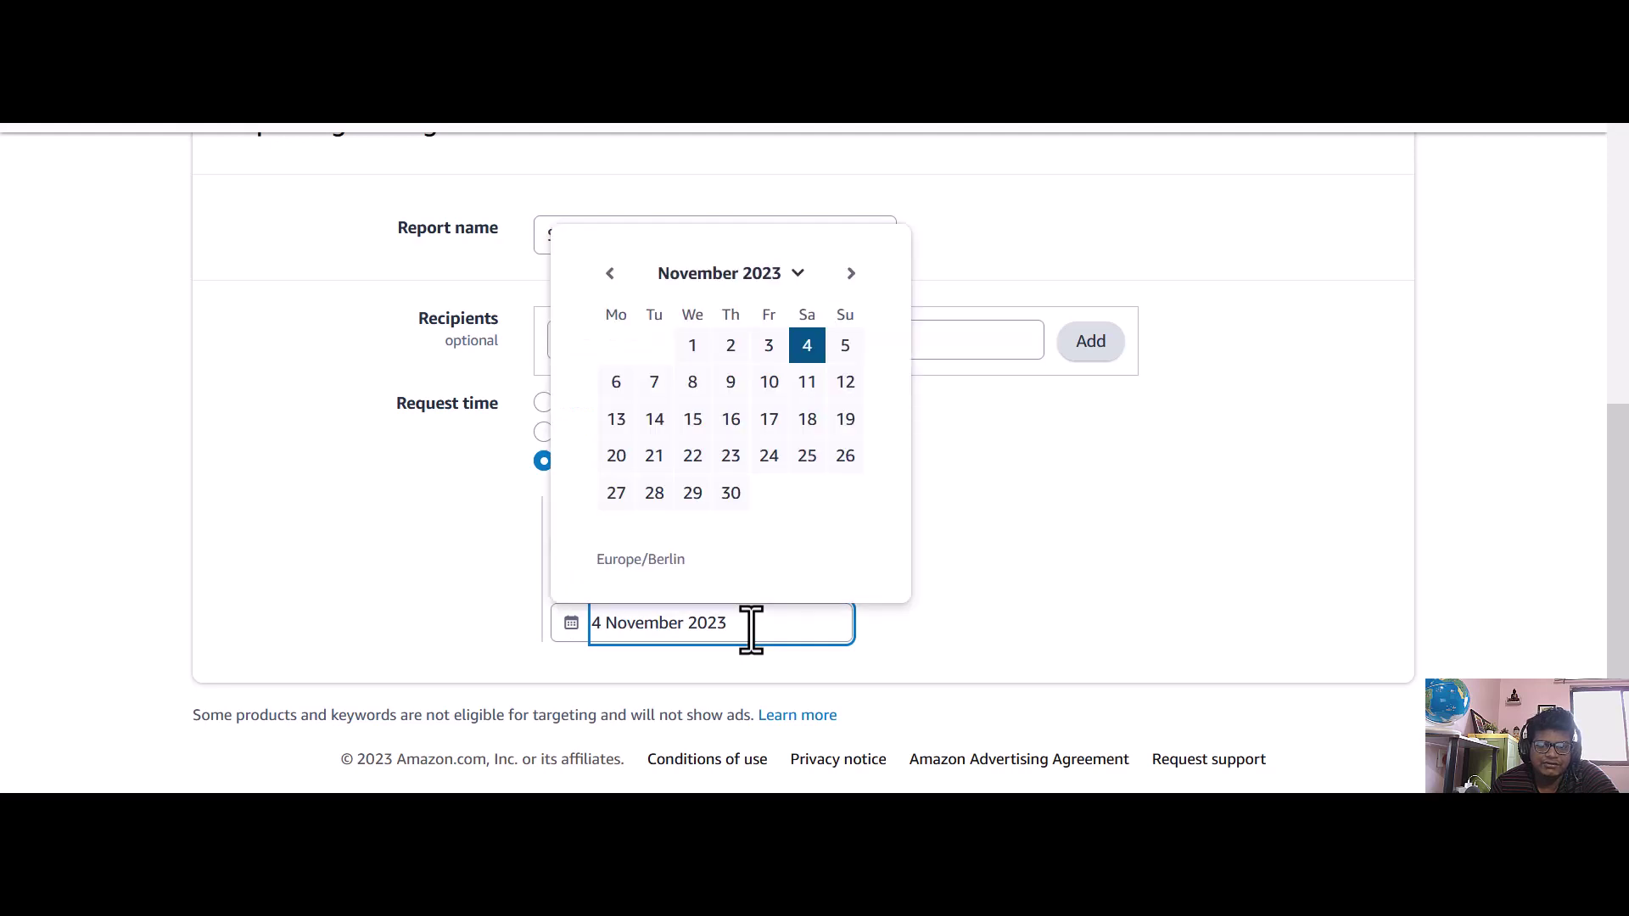
{"action": "left_click", "coordinate": [849, 273]}
{"action": "triple_click", "coordinate": [849, 274]}
{"action": "double_click", "coordinate": [849, 274]}
{"action": "double_click", "coordinate": [849, 273]}
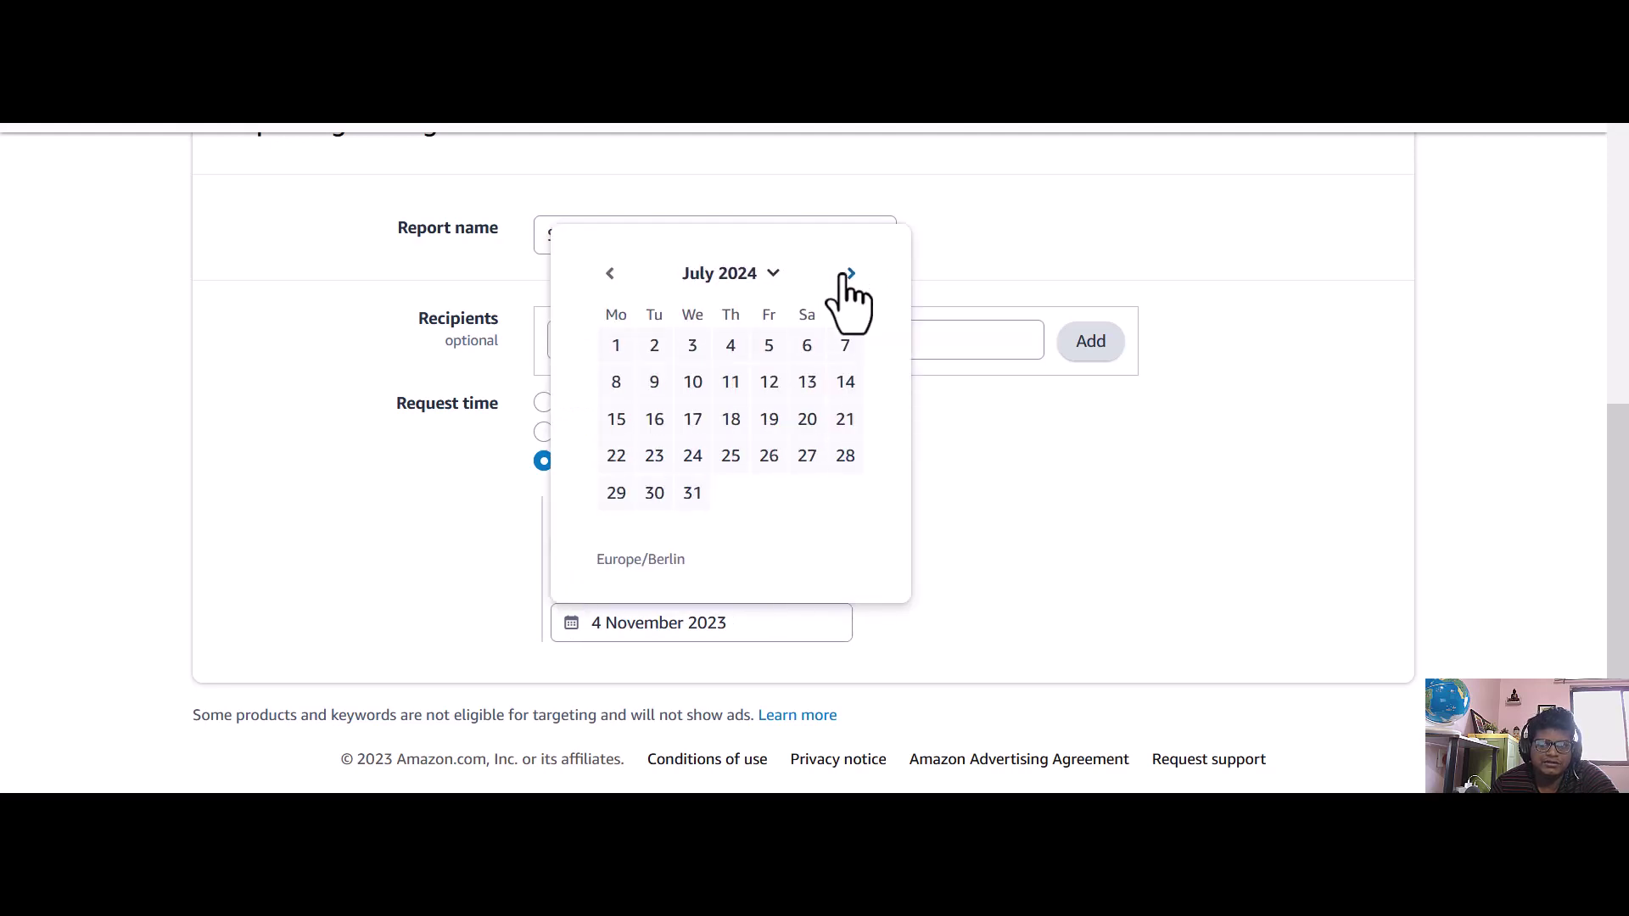
{"action": "double_click", "coordinate": [849, 273]}
{"action": "left_click", "coordinate": [850, 240]}
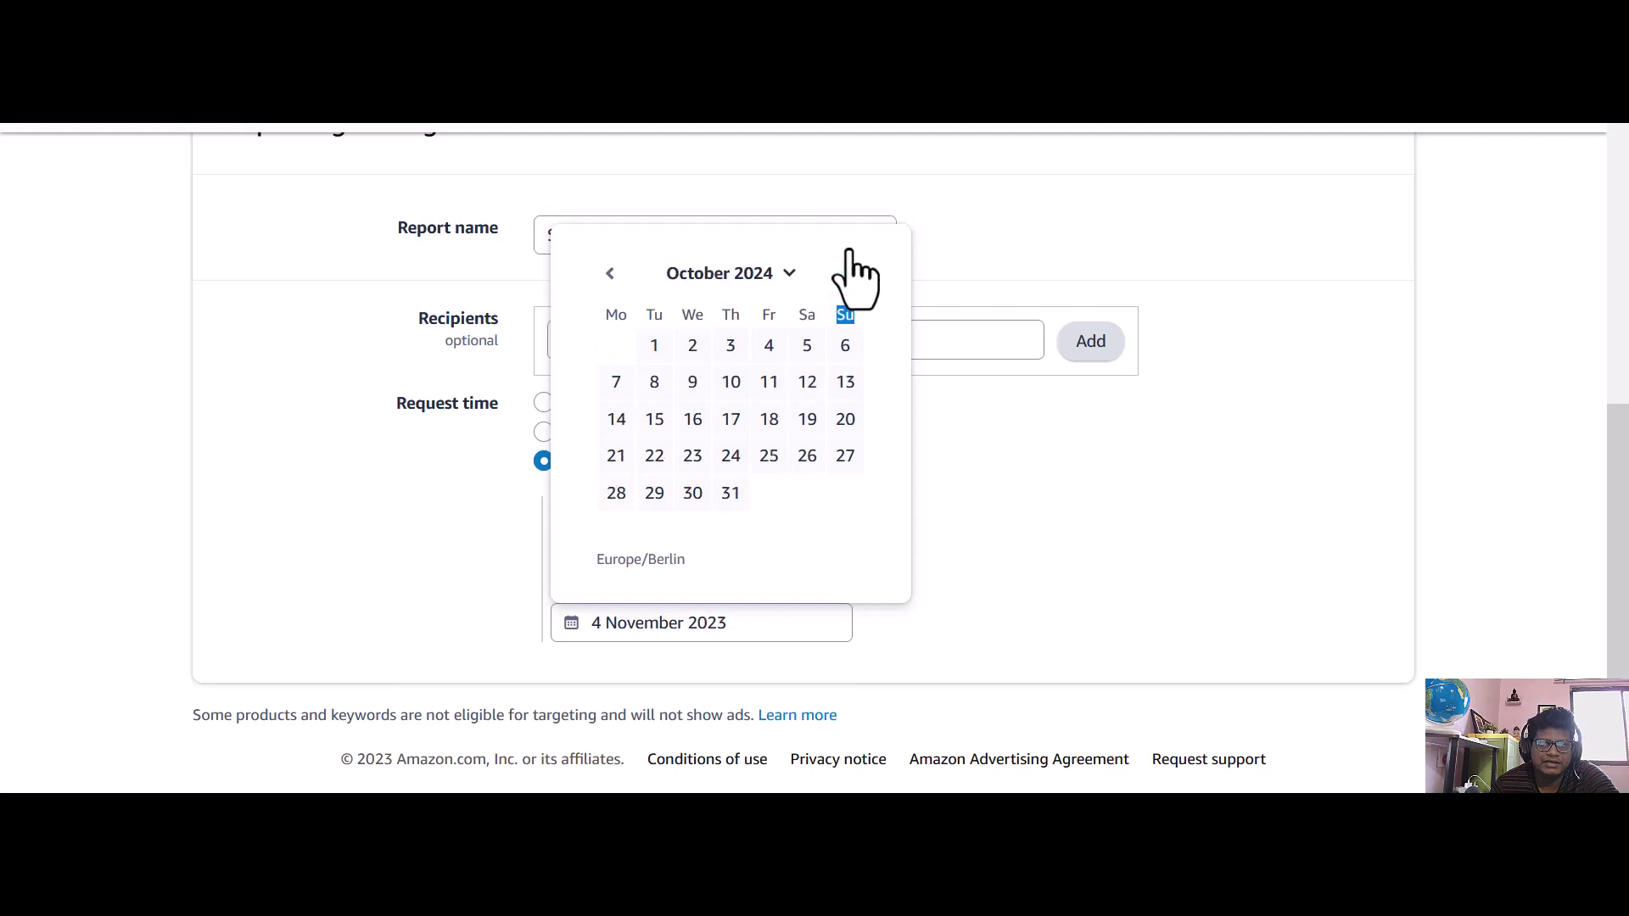
{"action": "left_click", "coordinate": [849, 273]}
{"action": "left_click", "coordinate": [848, 272]}
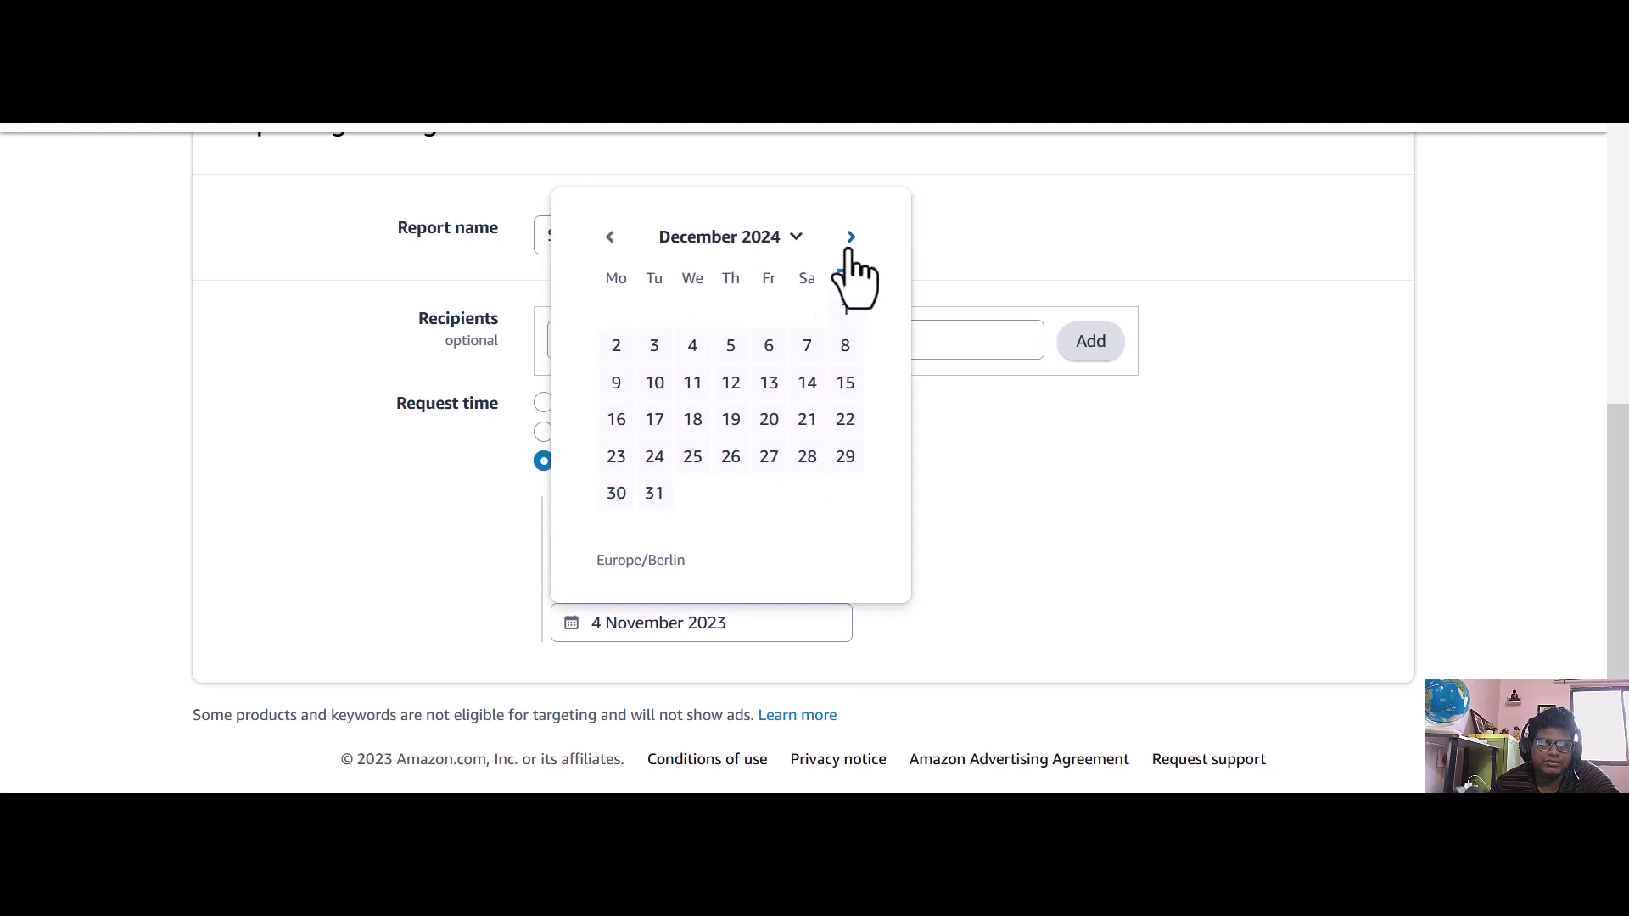
{"action": "left_click", "coordinate": [849, 244]}
{"action": "double_click", "coordinate": [849, 273]}
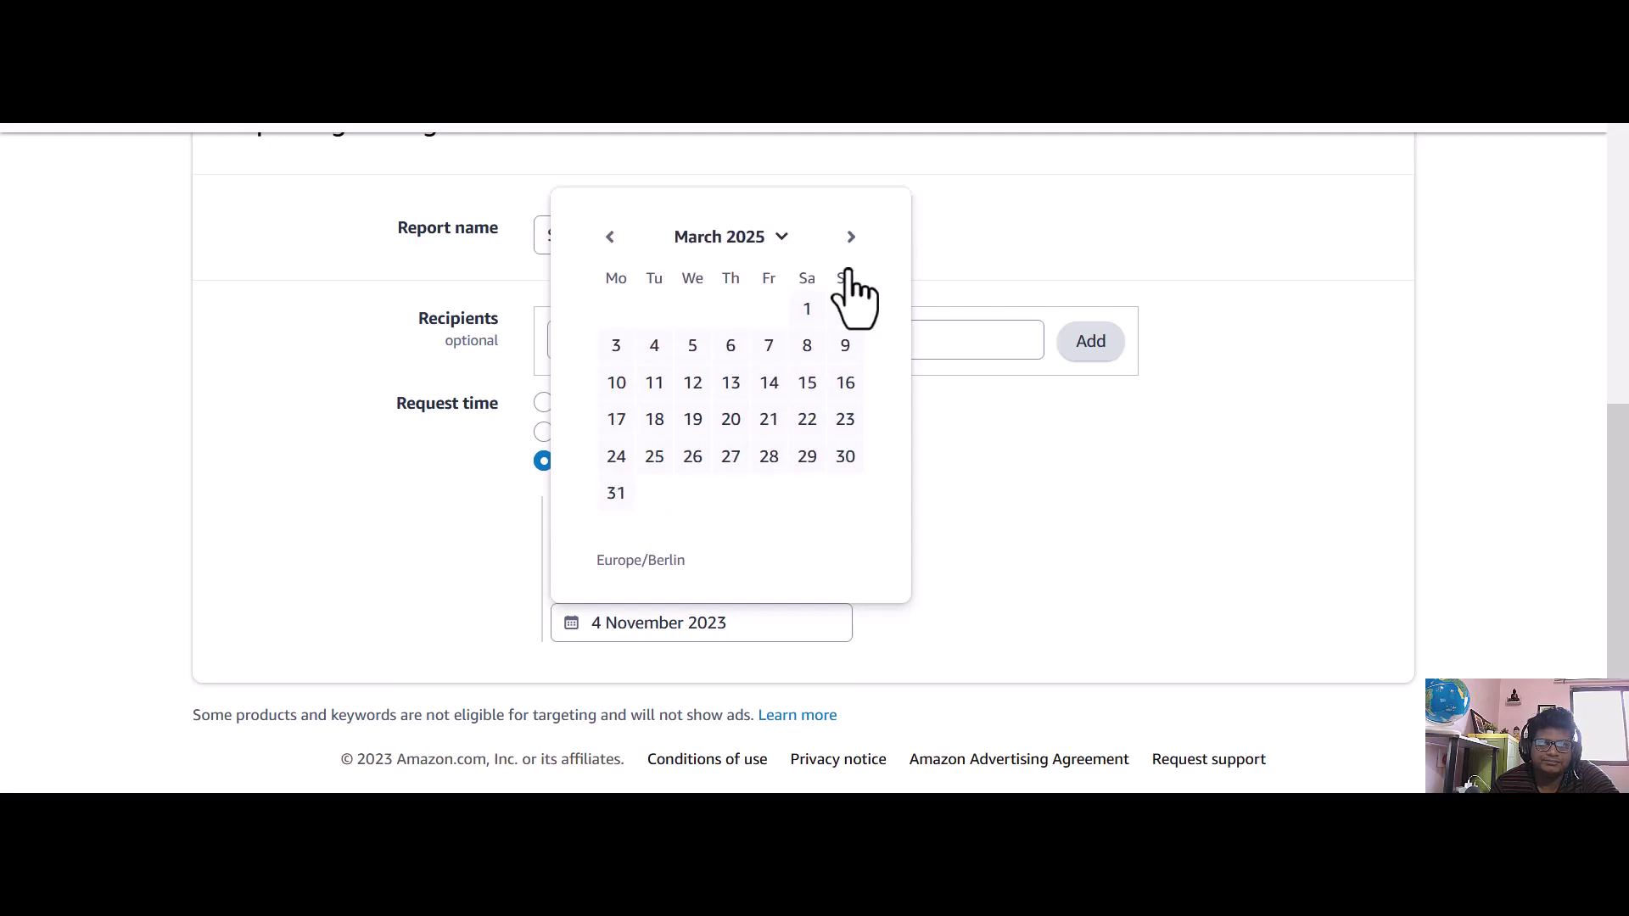
{"action": "left_click", "coordinate": [850, 240]}
{"action": "left_click", "coordinate": [850, 273]}
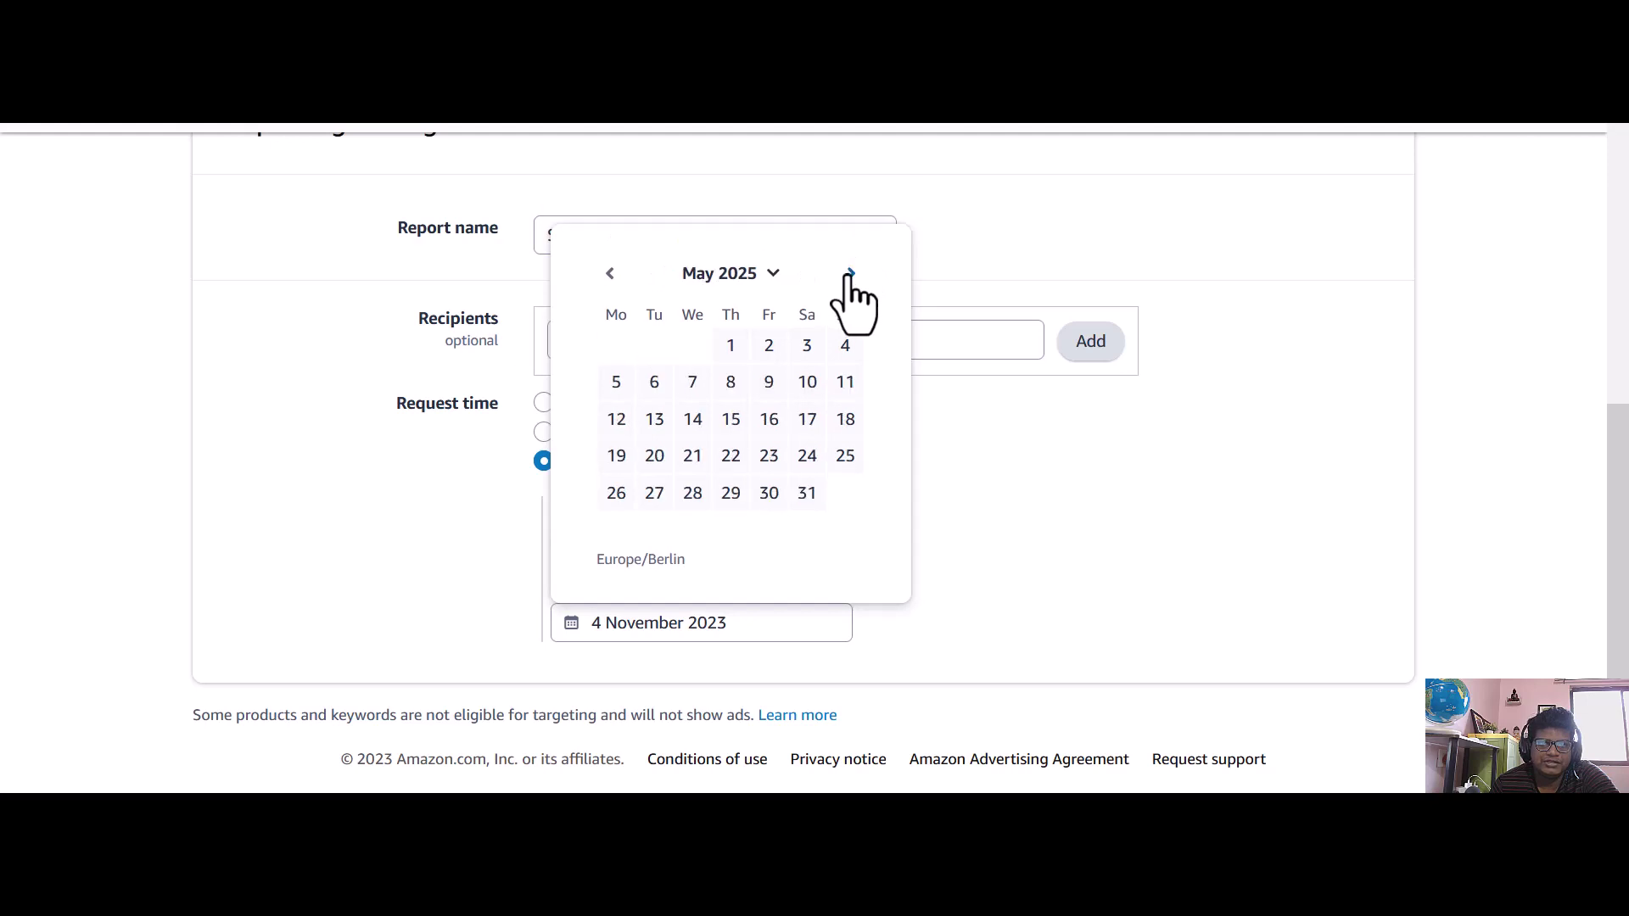
{"action": "left_click", "coordinate": [850, 273]}
{"action": "left_click", "coordinate": [849, 241]}
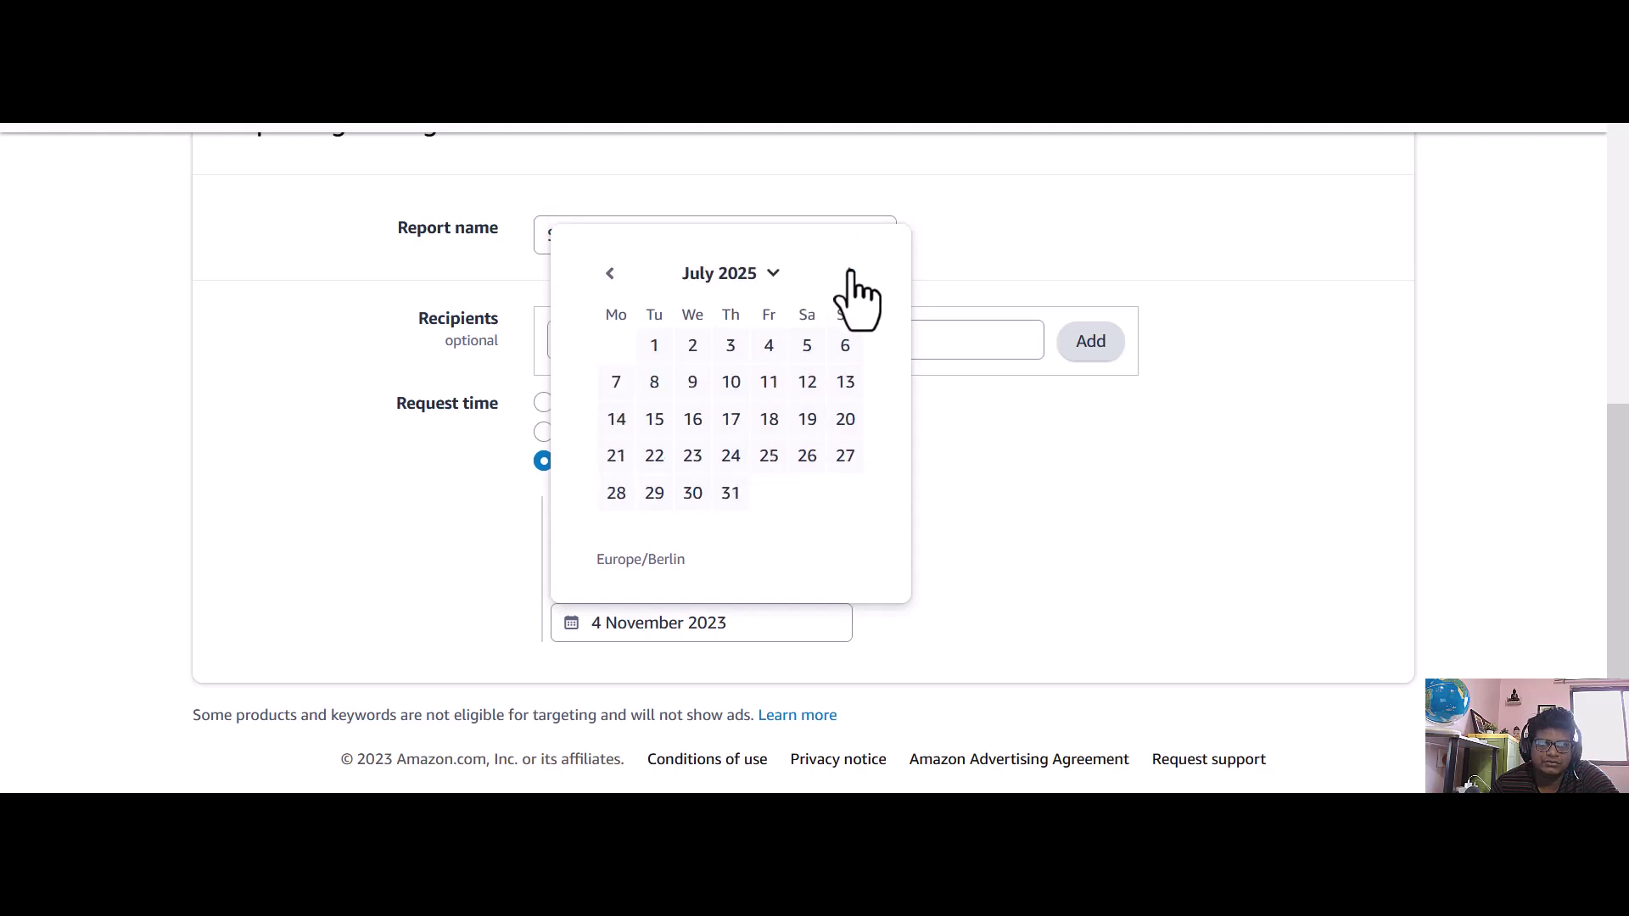
{"action": "left_click", "coordinate": [850, 273]}
{"action": "double_click", "coordinate": [850, 273]}
{"action": "left_click", "coordinate": [850, 273]}
{"action": "left_click", "coordinate": [850, 273]}
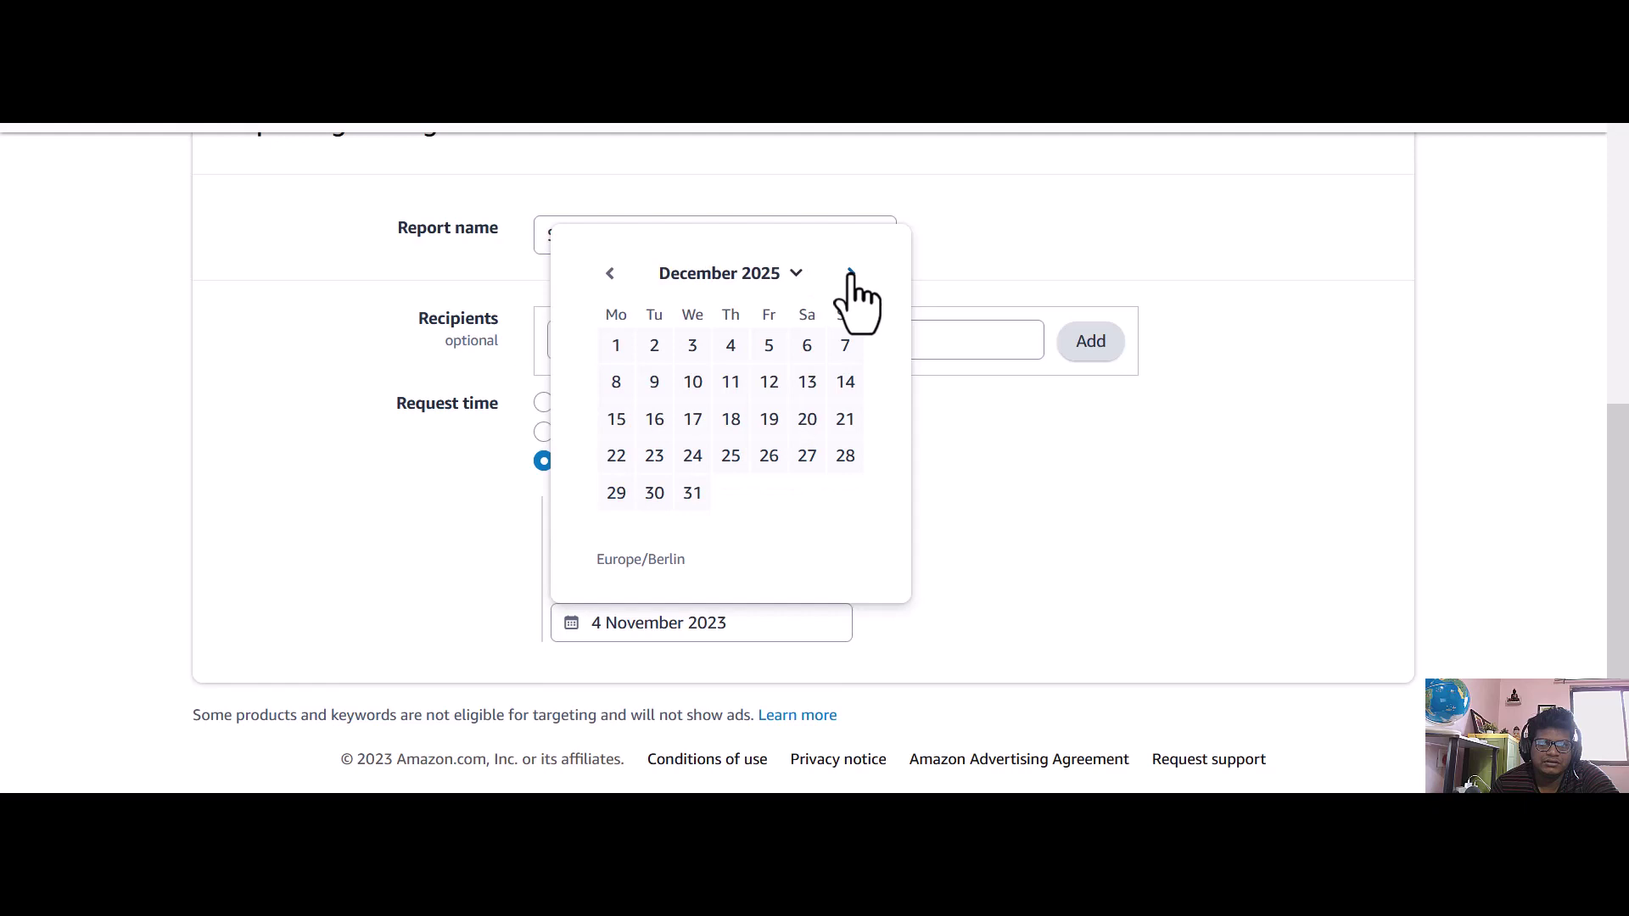
{"action": "left_click", "coordinate": [692, 493]}
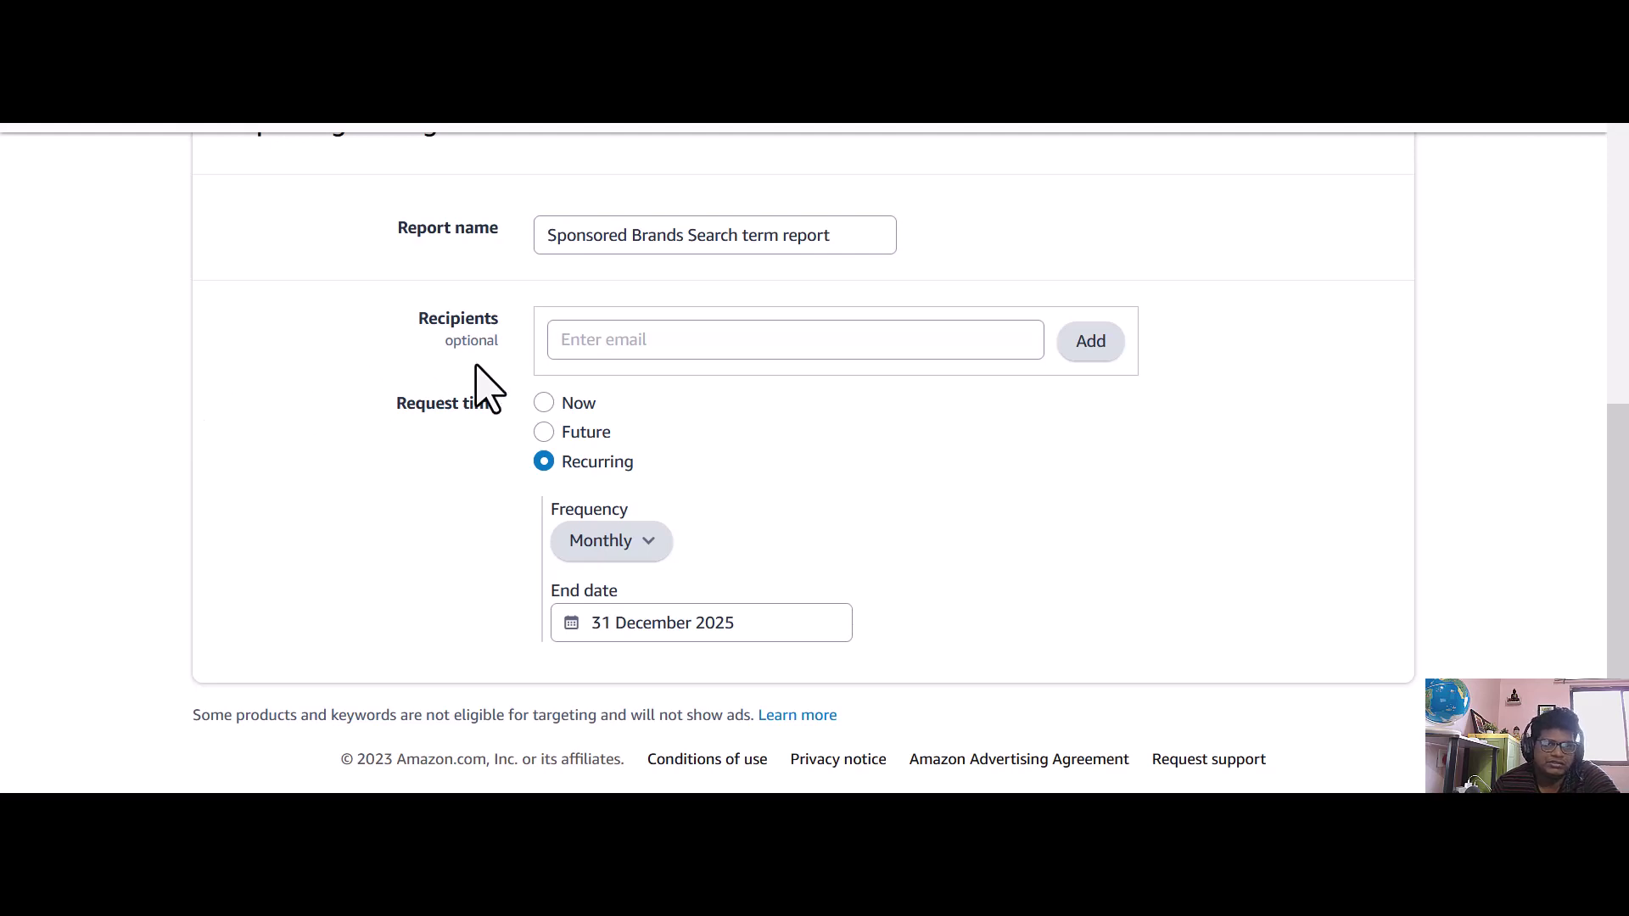
{"action": "left_click", "coordinate": [601, 334]}
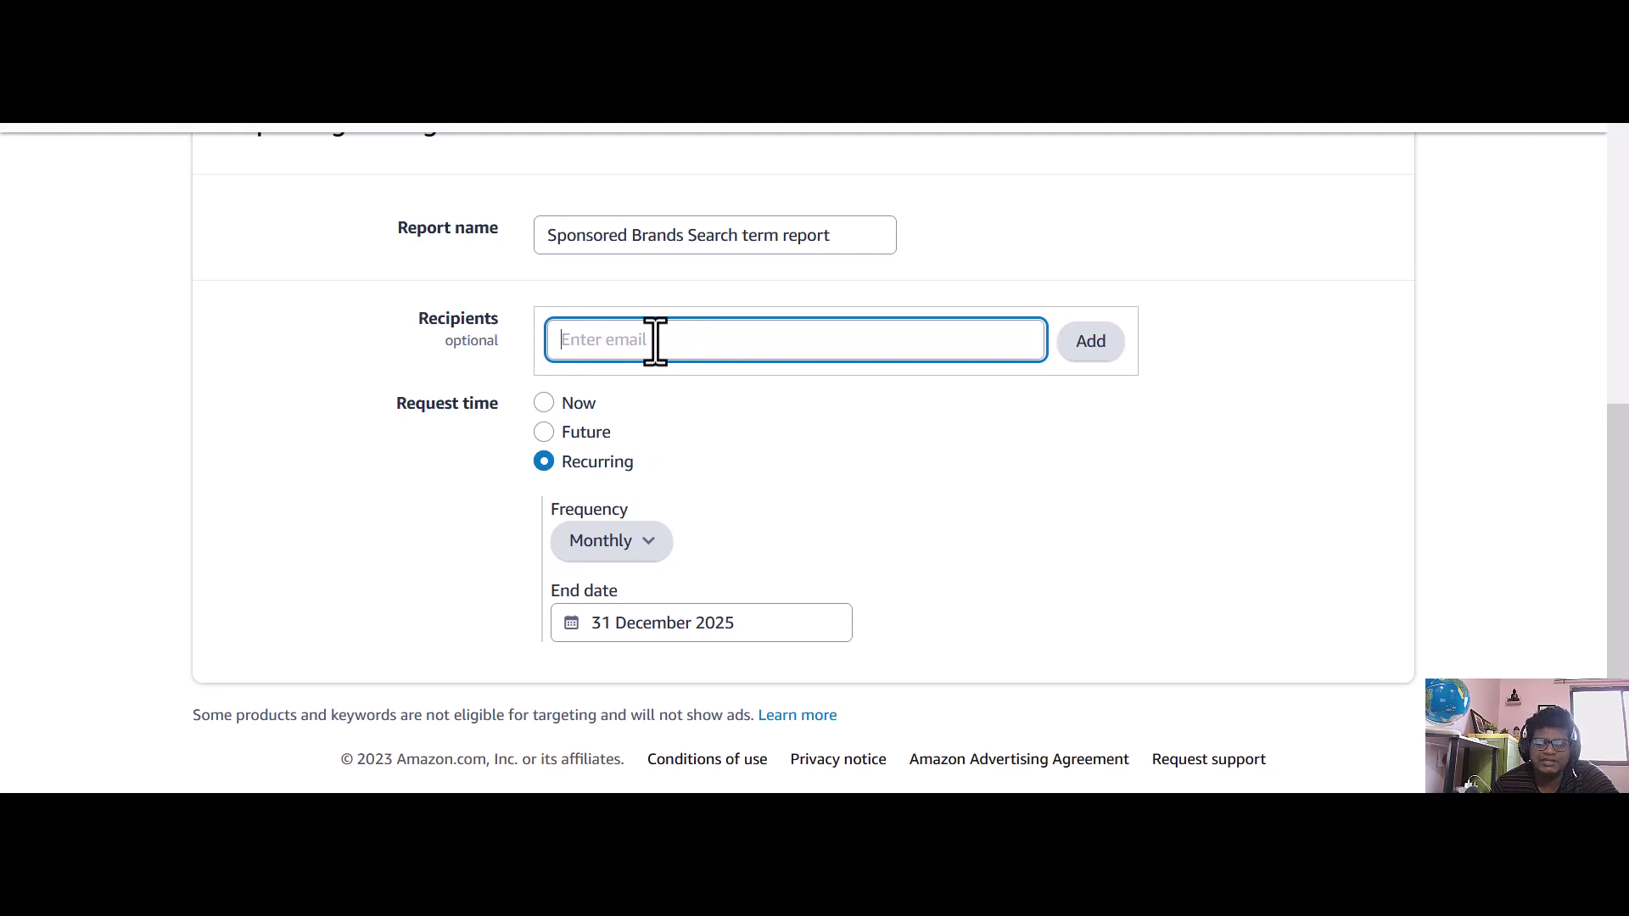
{"action": "left_click", "coordinate": [117, 417]}
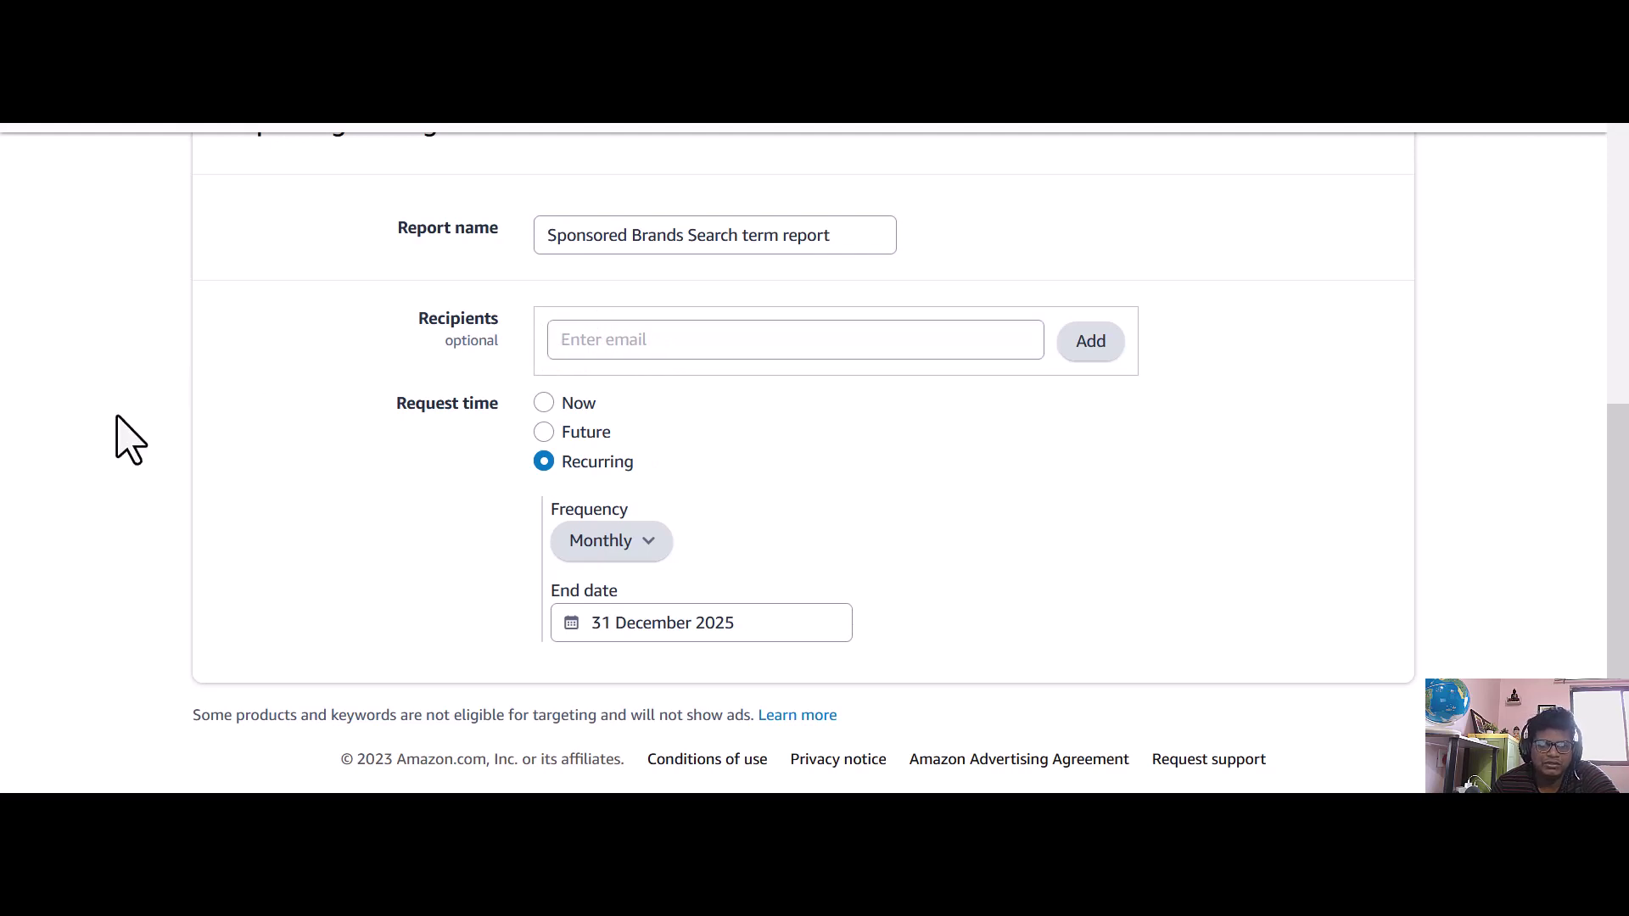
{"action": "scroll", "coordinate": [177, 509], "scroll_direction": "up", "scroll_amount": 8}
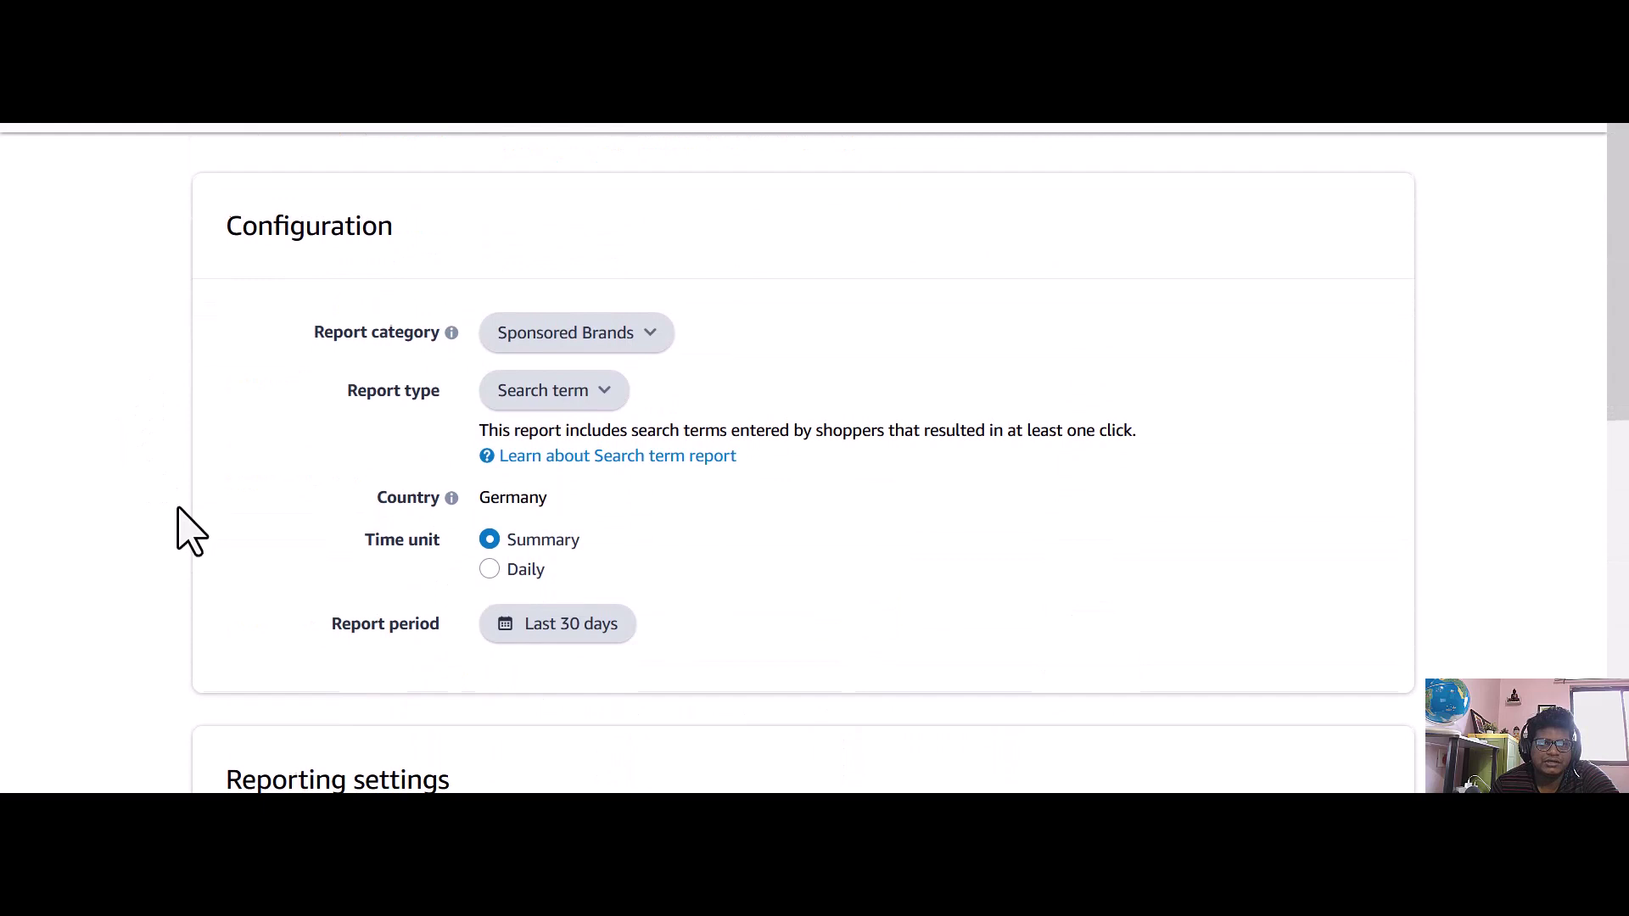
{"action": "scroll", "coordinate": [177, 509], "scroll_direction": "down", "scroll_amount": 1}
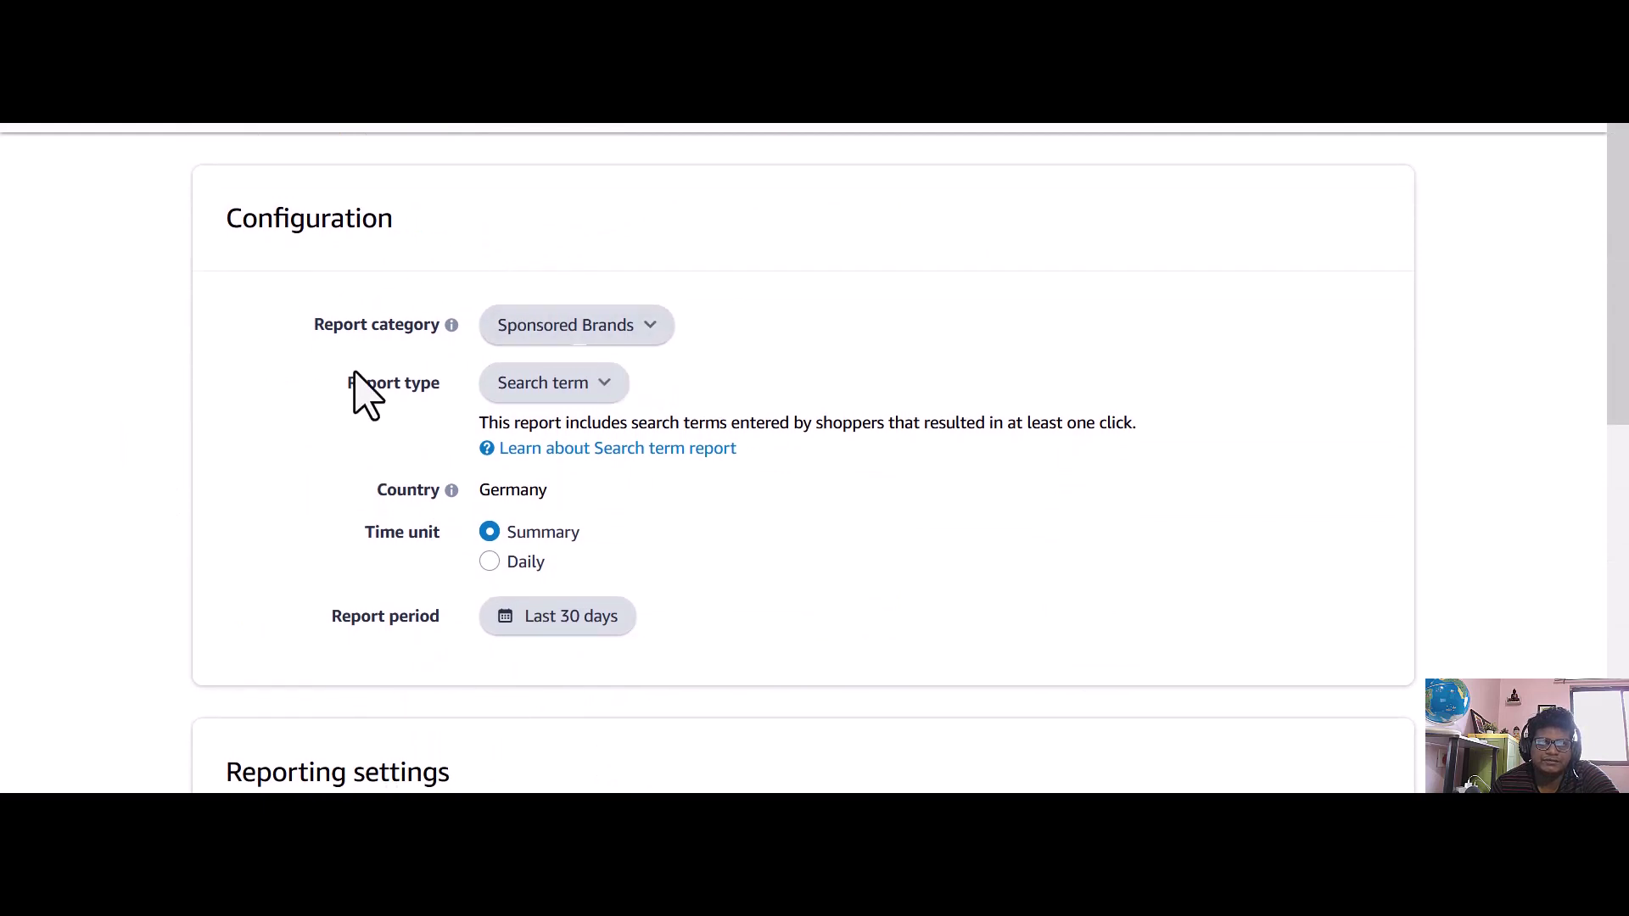
{"action": "scroll", "coordinate": [219, 404], "scroll_direction": "down", "scroll_amount": 1}
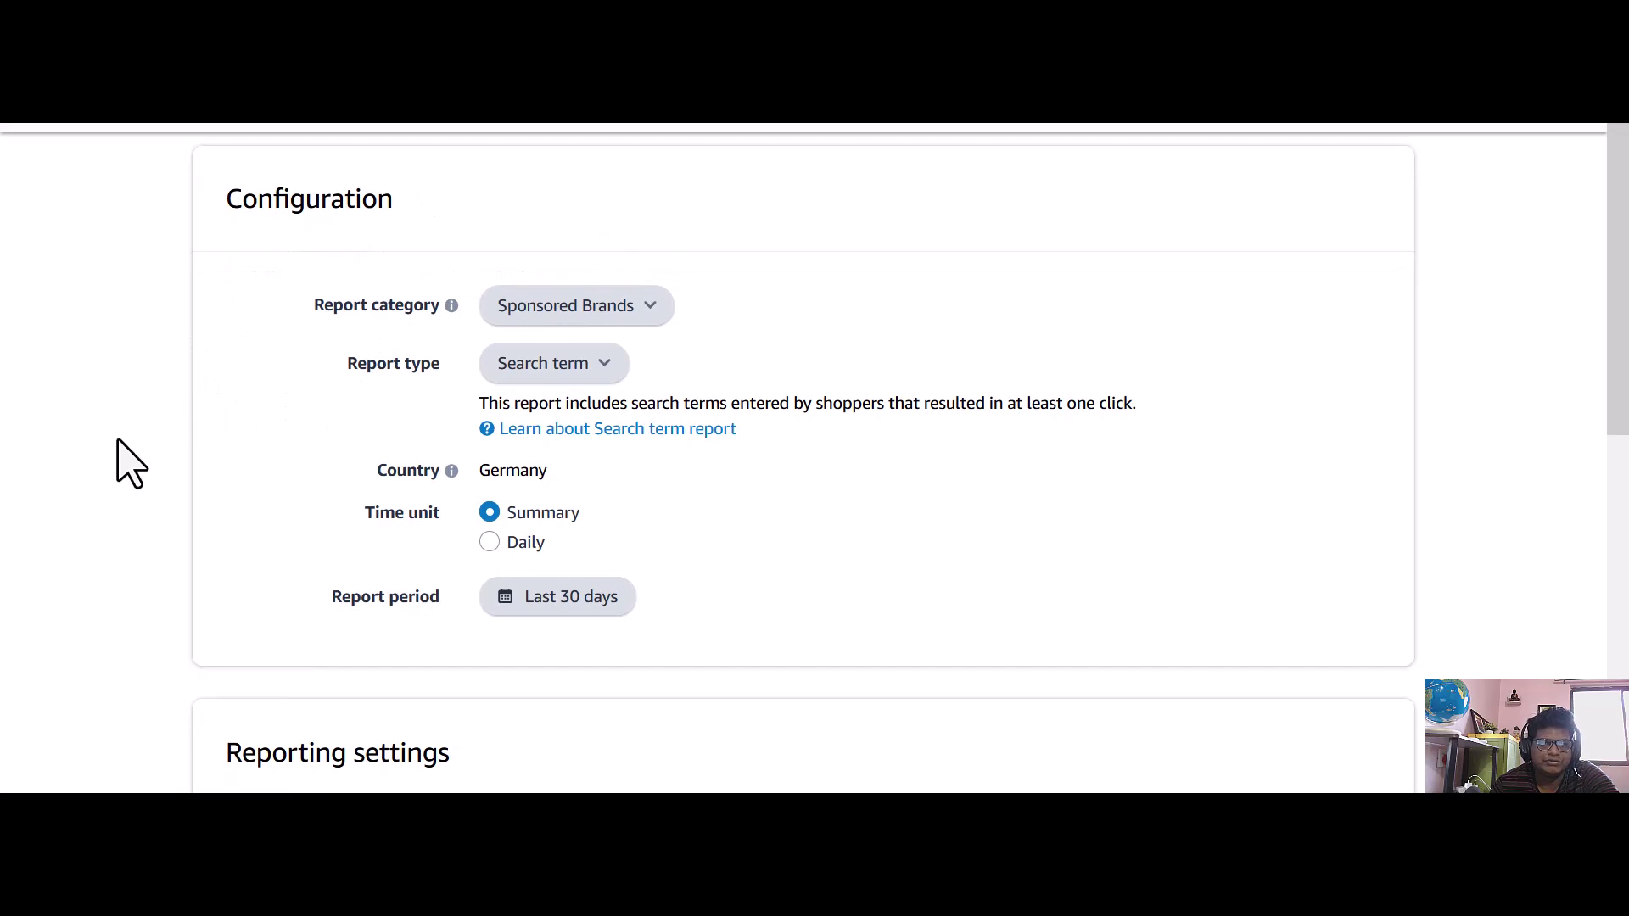
{"action": "scroll", "coordinate": [119, 429], "scroll_direction": "down", "scroll_amount": 2}
{"action": "scroll", "coordinate": [118, 416], "scroll_direction": "up", "scroll_amount": 3}
{"action": "scroll", "coordinate": [118, 412], "scroll_direction": "down", "scroll_amount": 1}
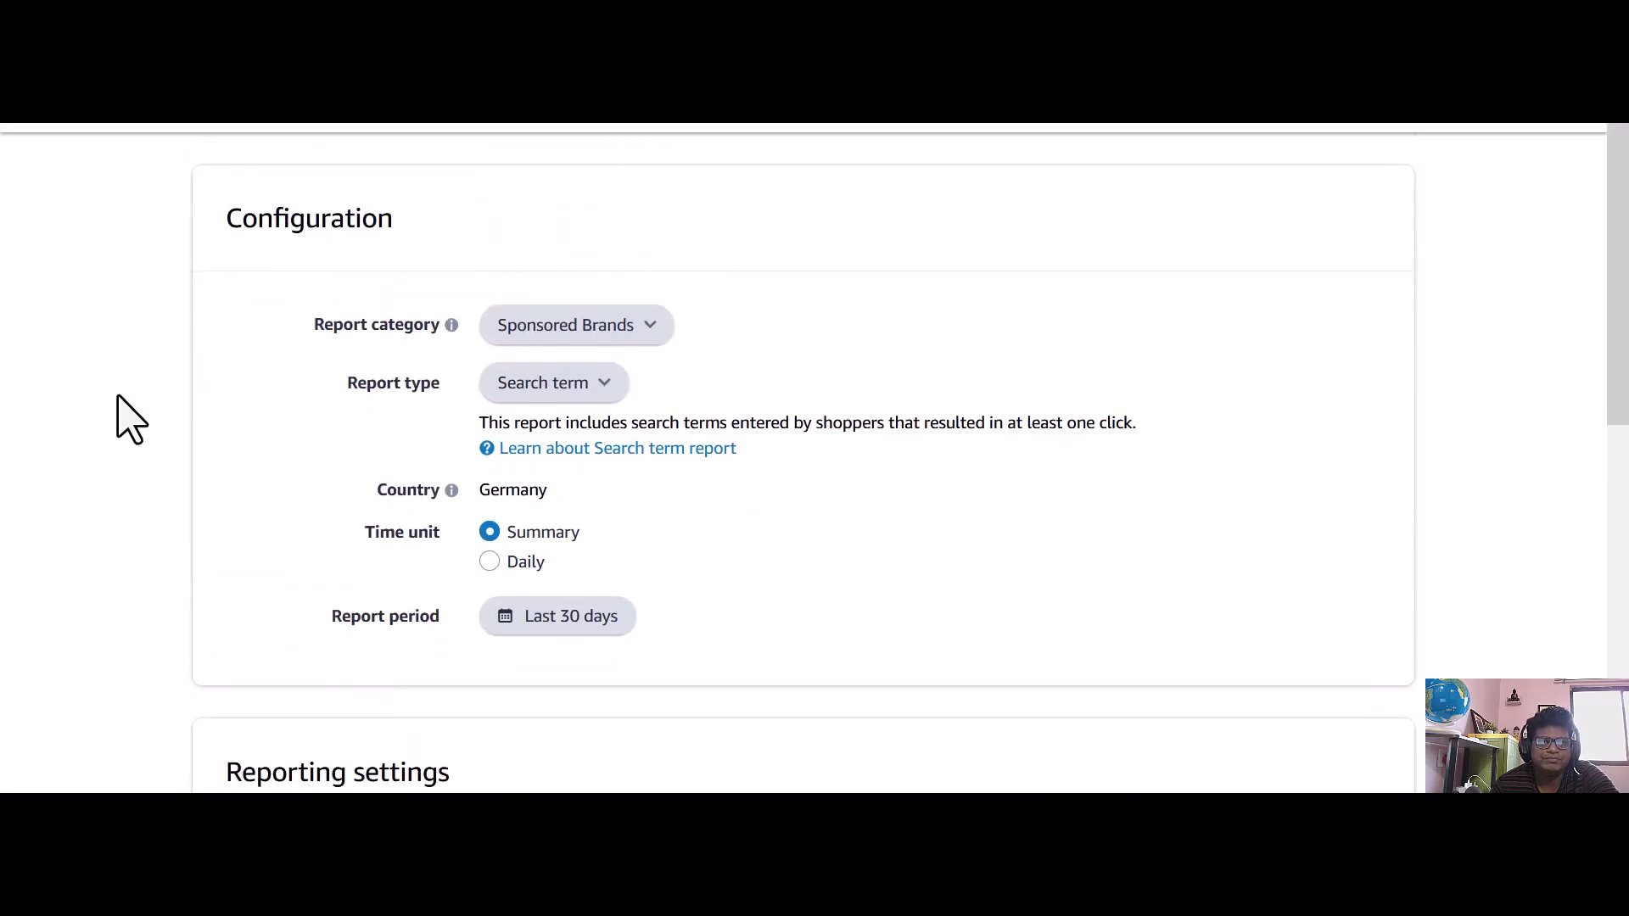
{"action": "scroll", "coordinate": [131, 420], "scroll_direction": "down", "scroll_amount": 3}
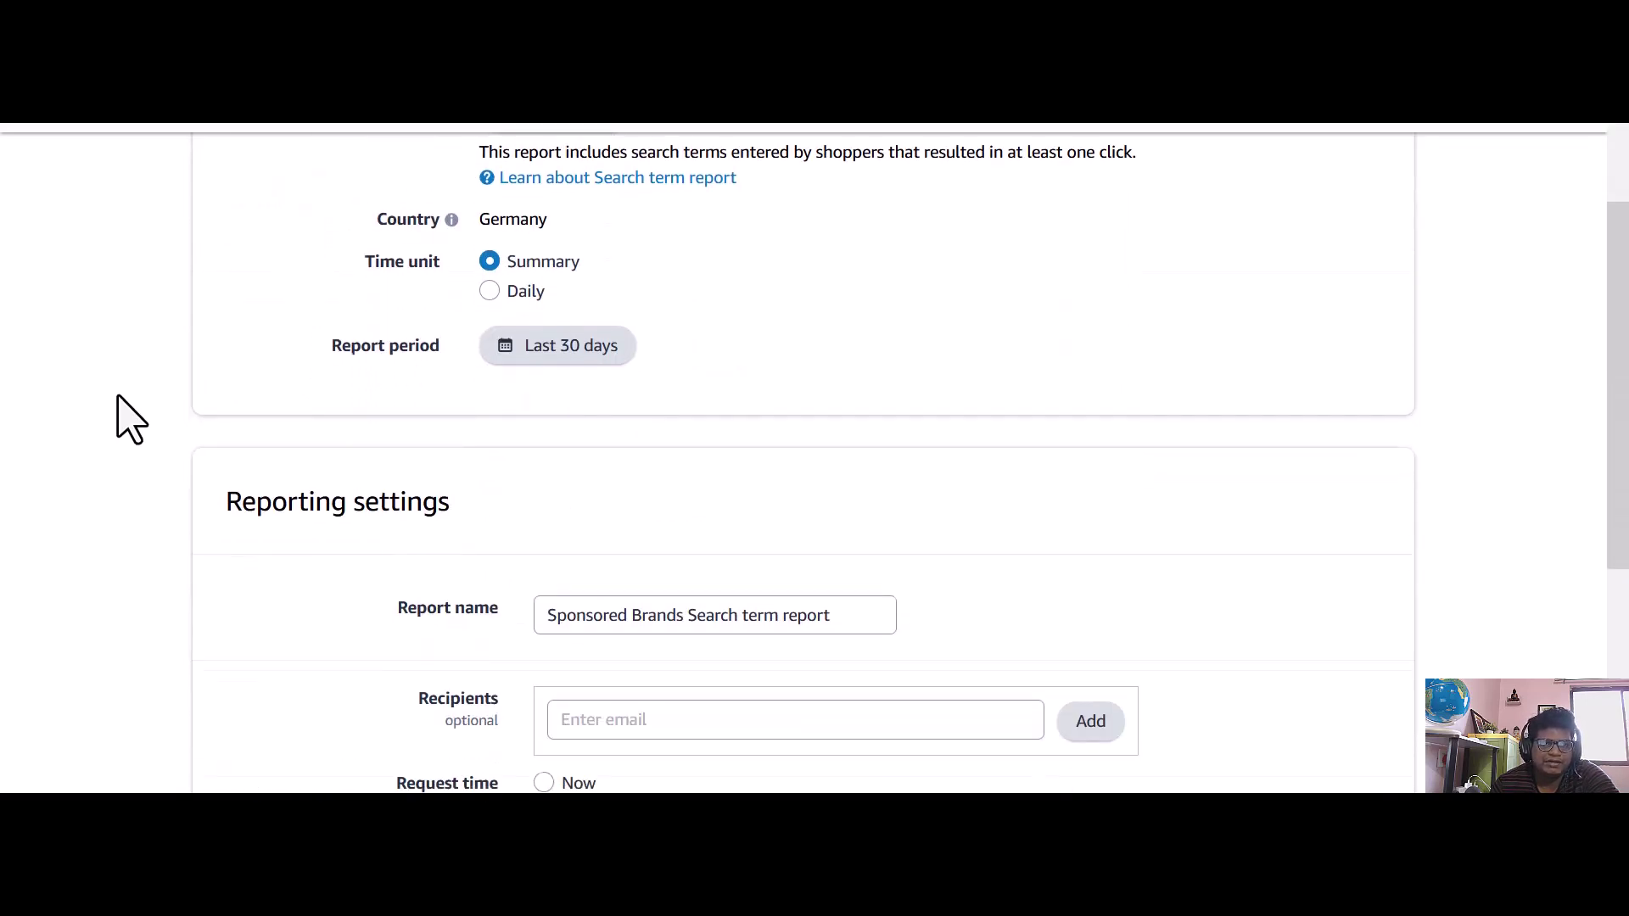
{"action": "scroll", "coordinate": [131, 420], "scroll_direction": "up", "scroll_amount": 3}
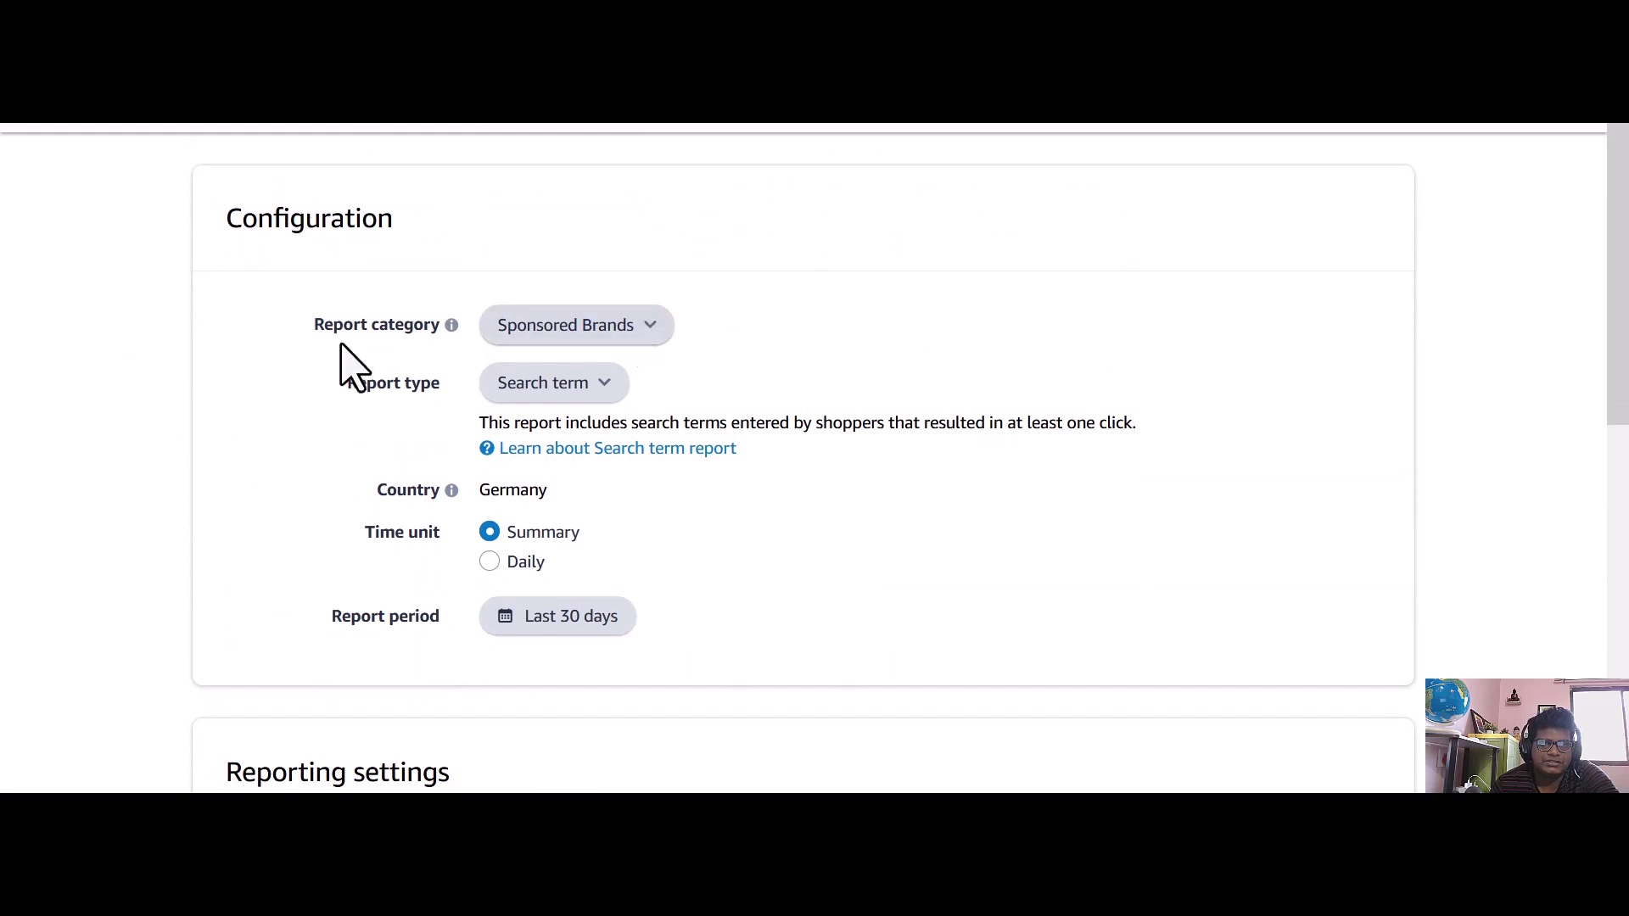
{"action": "scroll", "coordinate": [254, 577], "scroll_direction": "down", "scroll_amount": 6}
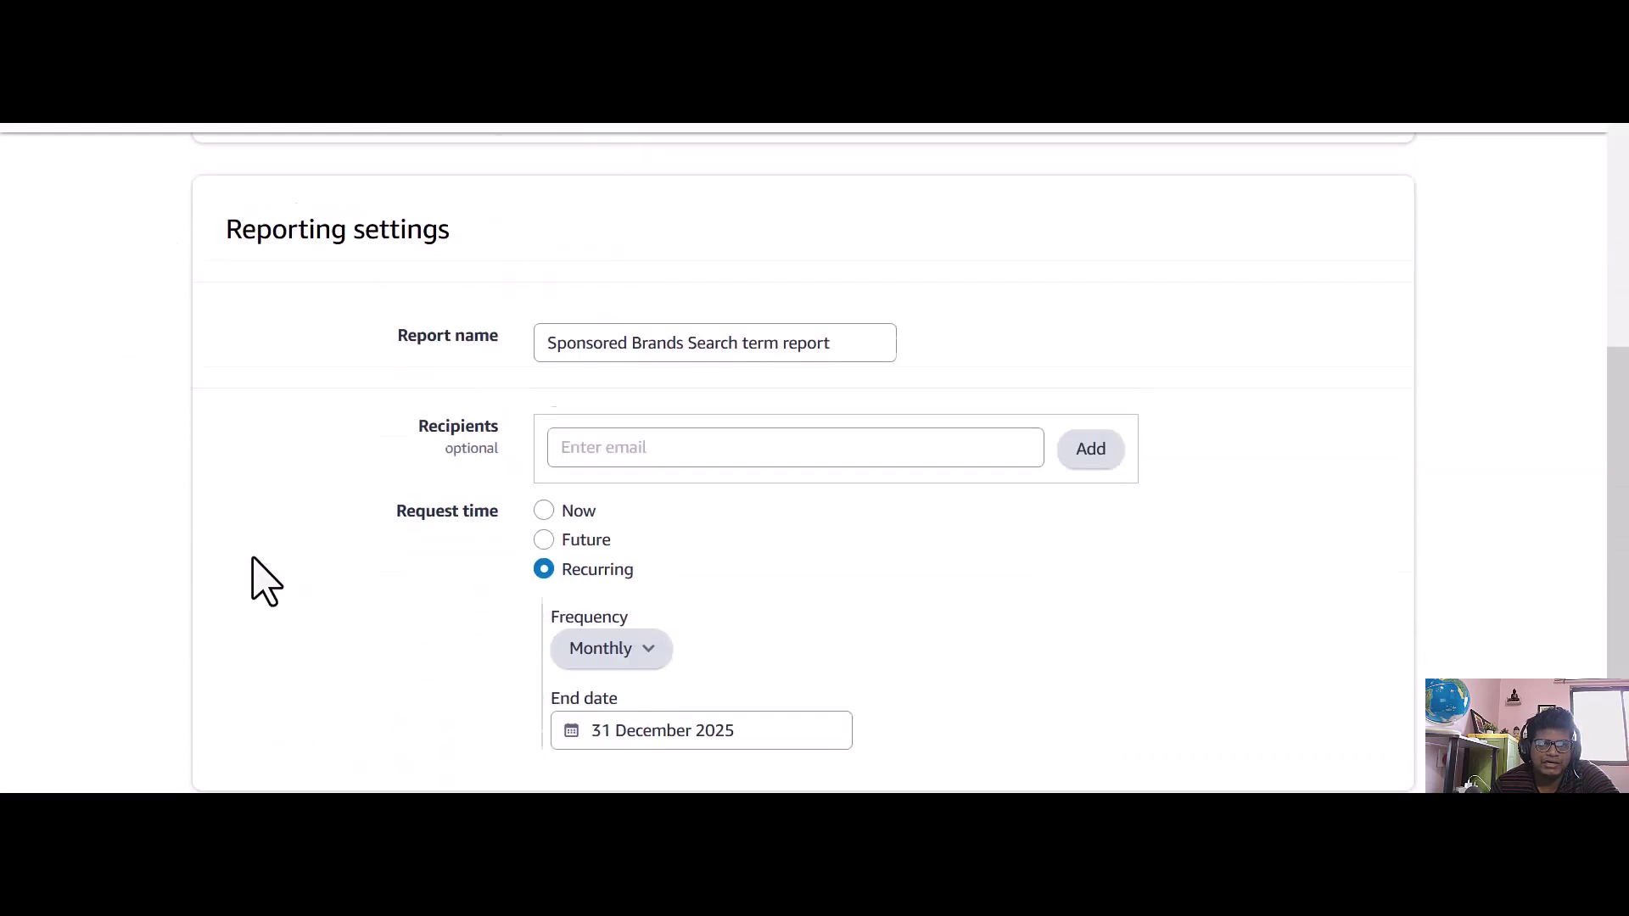
{"action": "scroll", "coordinate": [259, 577], "scroll_direction": "down", "scroll_amount": 1}
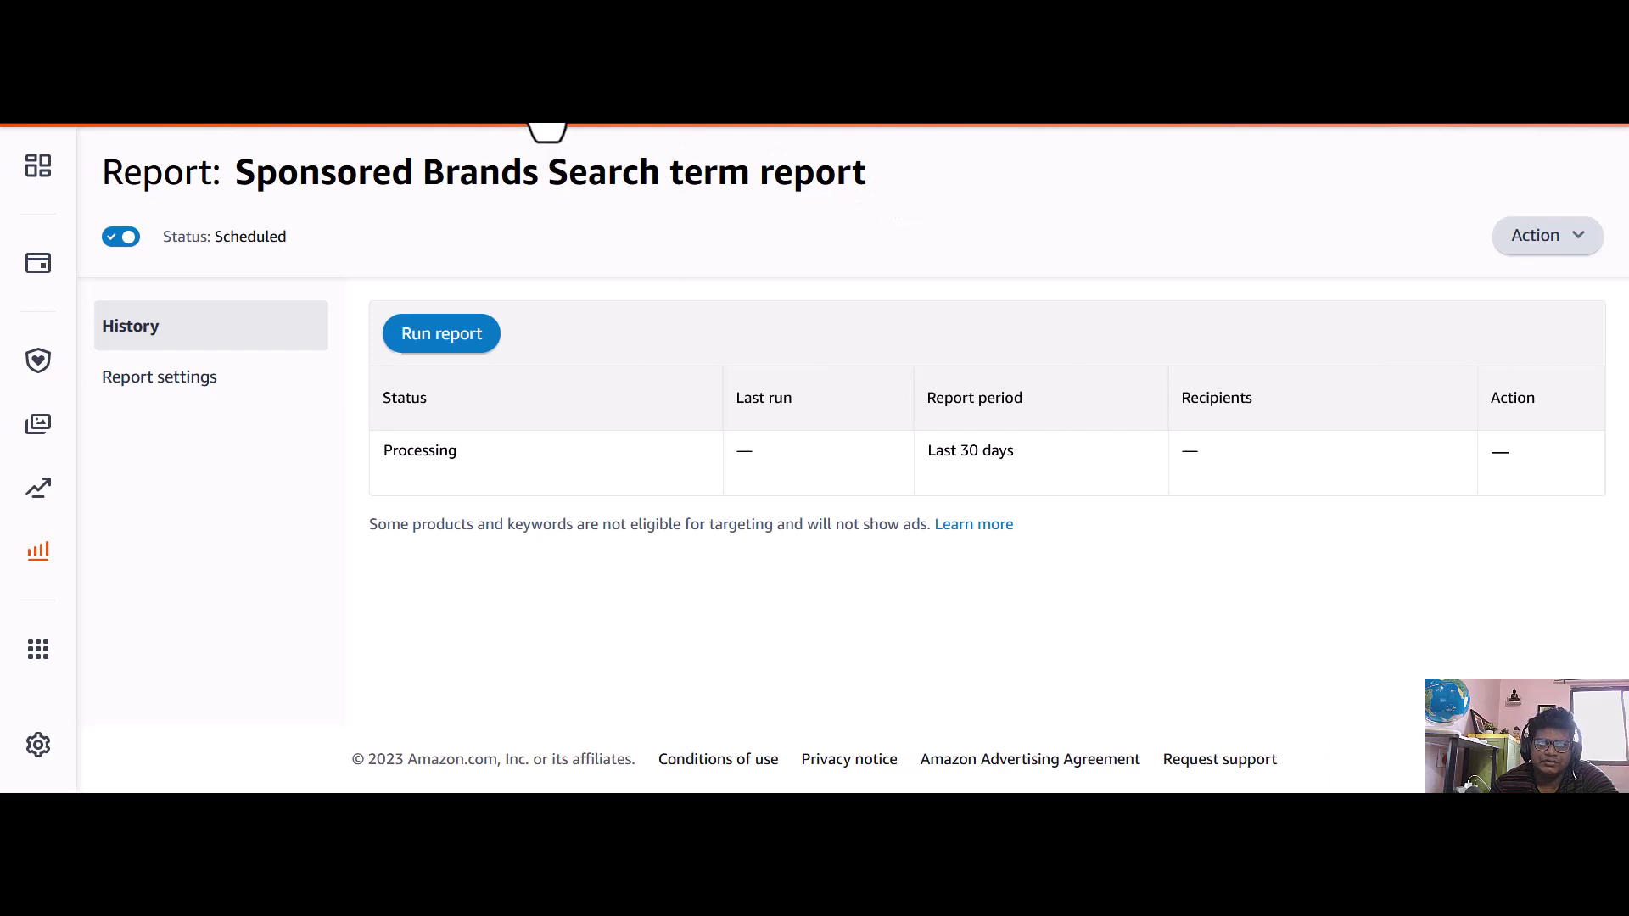
Return to the reports list and confirm the monthly scheduled Sponsored Brands Search term report heads it
{"action": "left_click", "coordinate": [547, 133]}
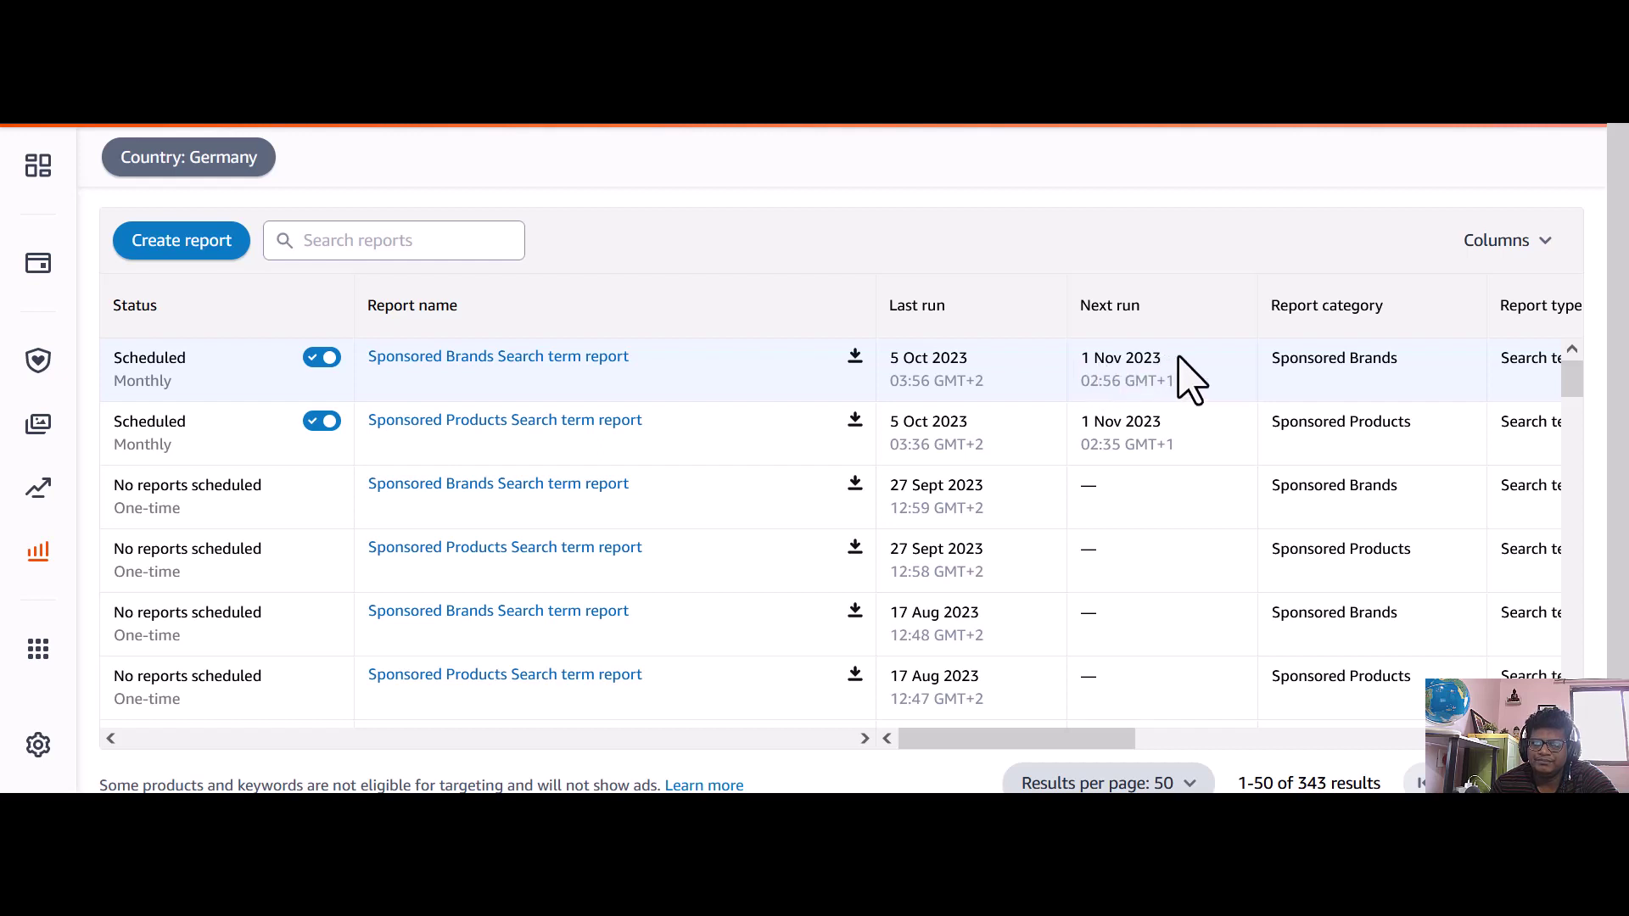
{"action": "scroll", "coordinate": [1188, 378], "scroll_direction": "up", "scroll_amount": 1}
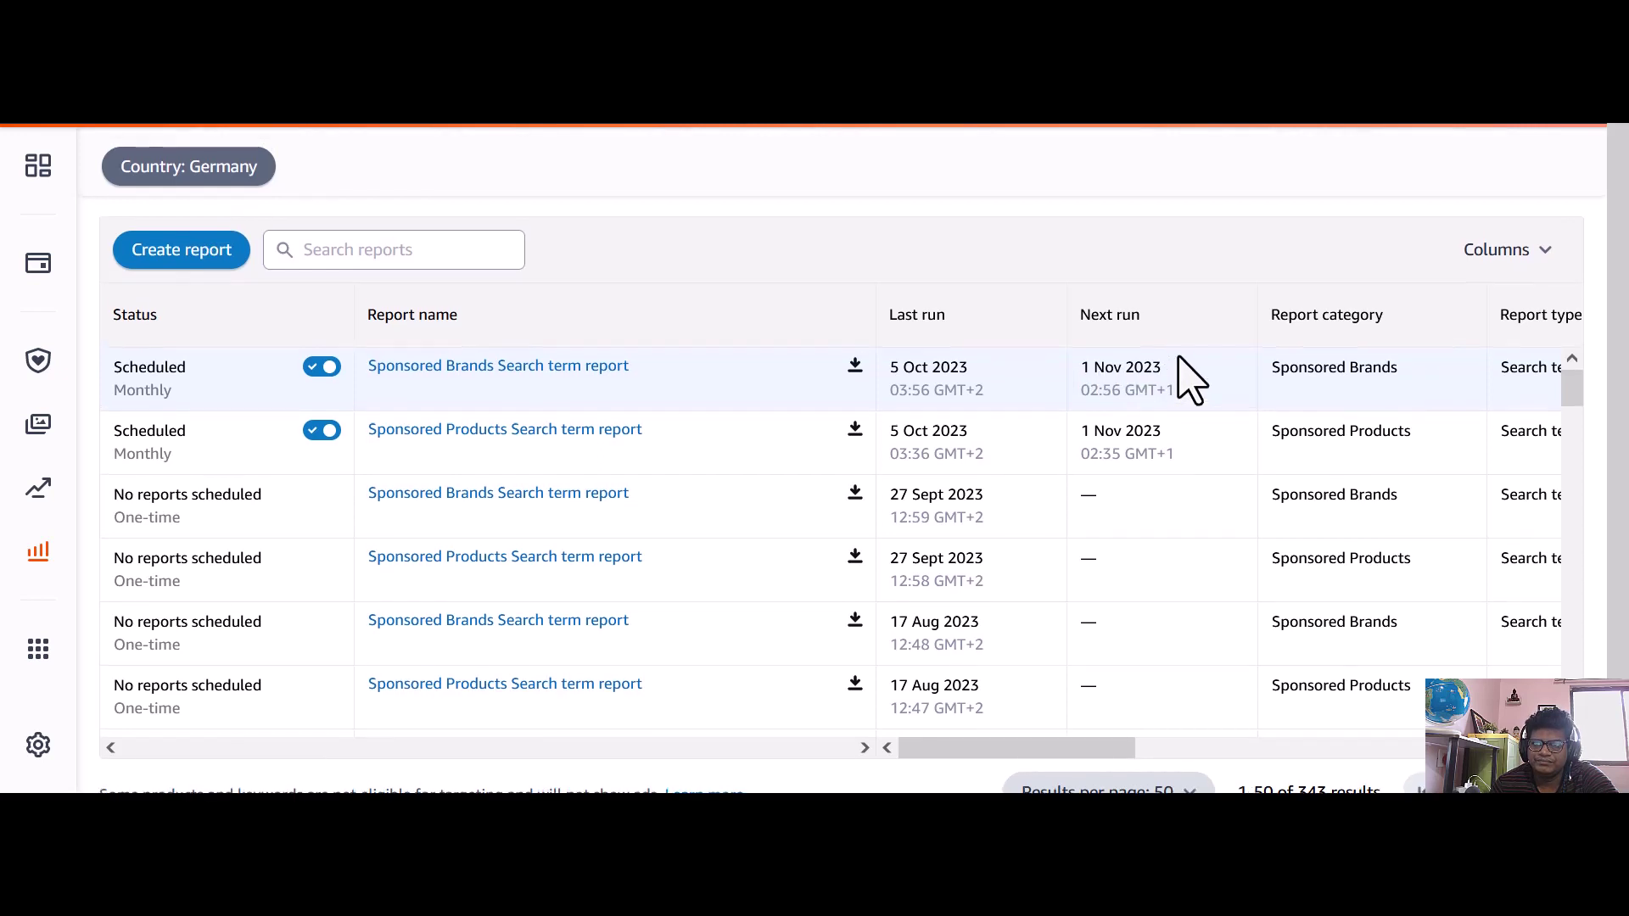
{"action": "scroll", "coordinate": [1188, 378], "scroll_direction": "down", "scroll_amount": 1}
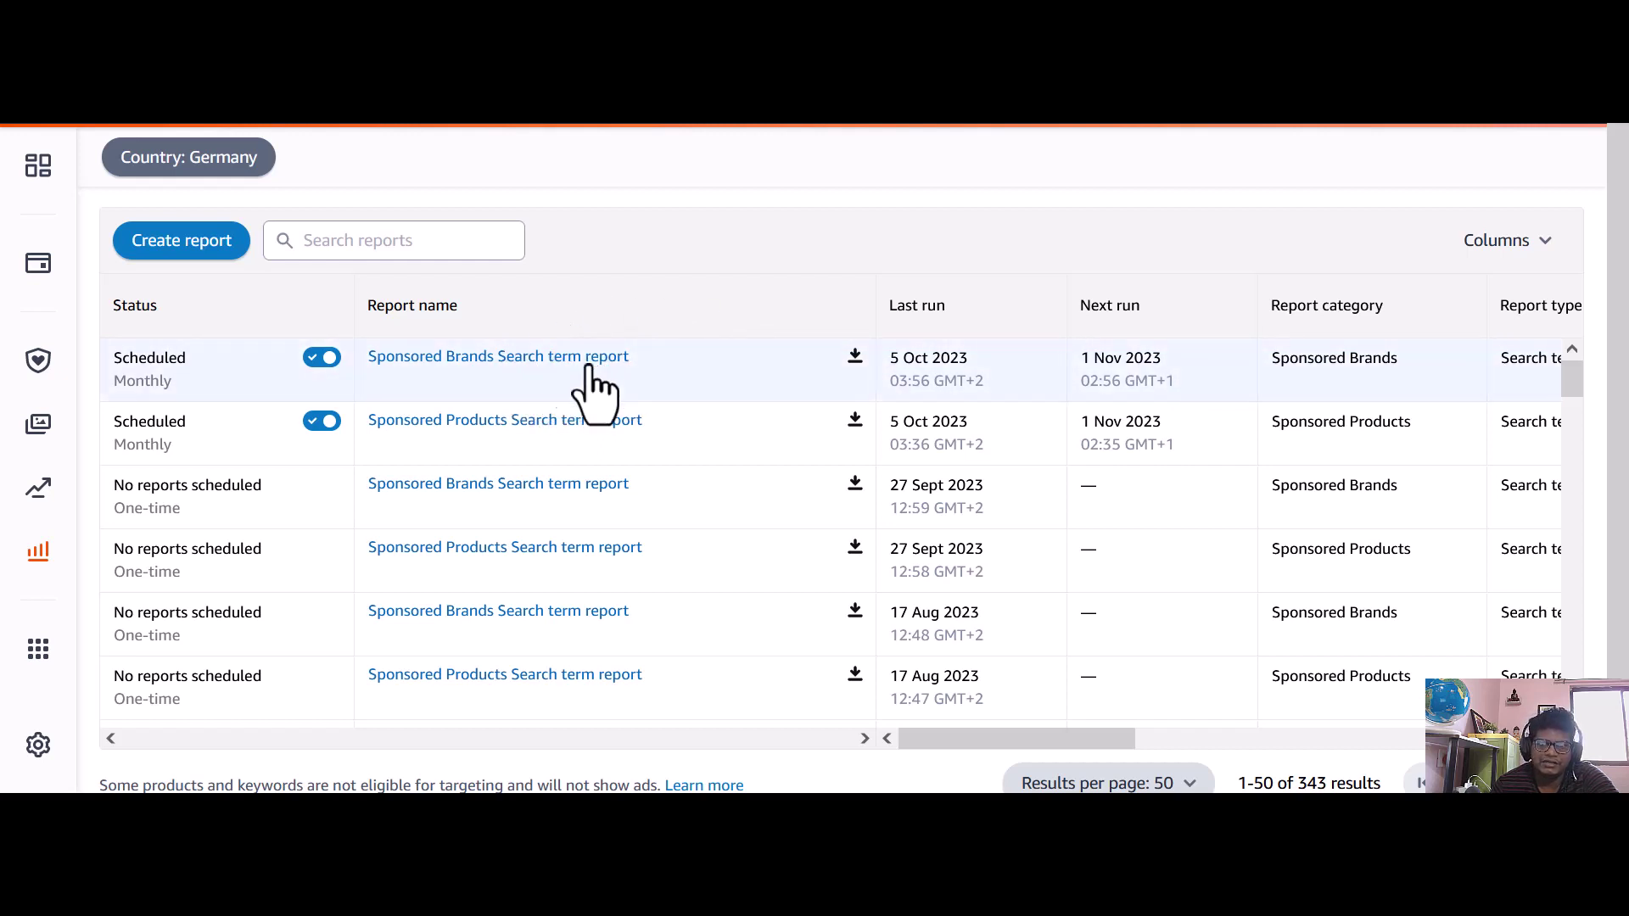
{"action": "left_click", "coordinate": [869, 353]}
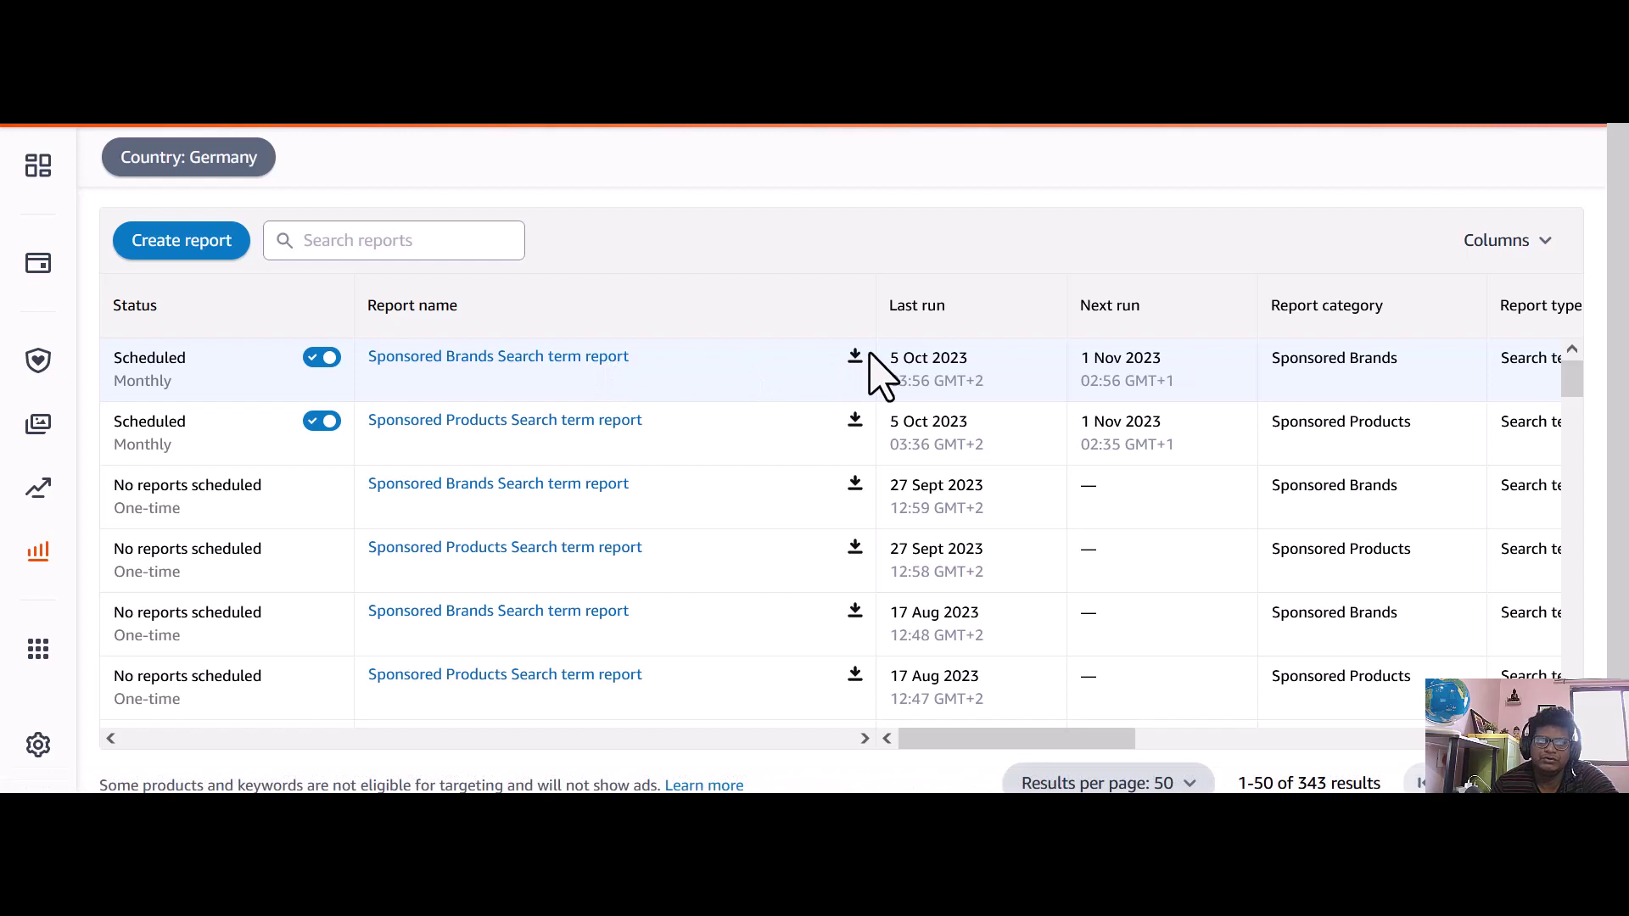